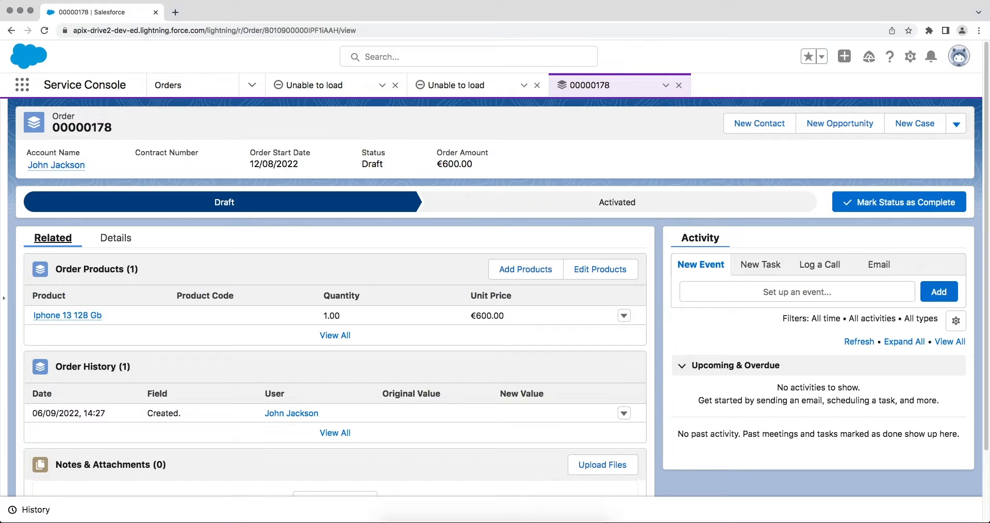
# Show the details of the draft Salesforce order.
pyautogui.click(113, 238)
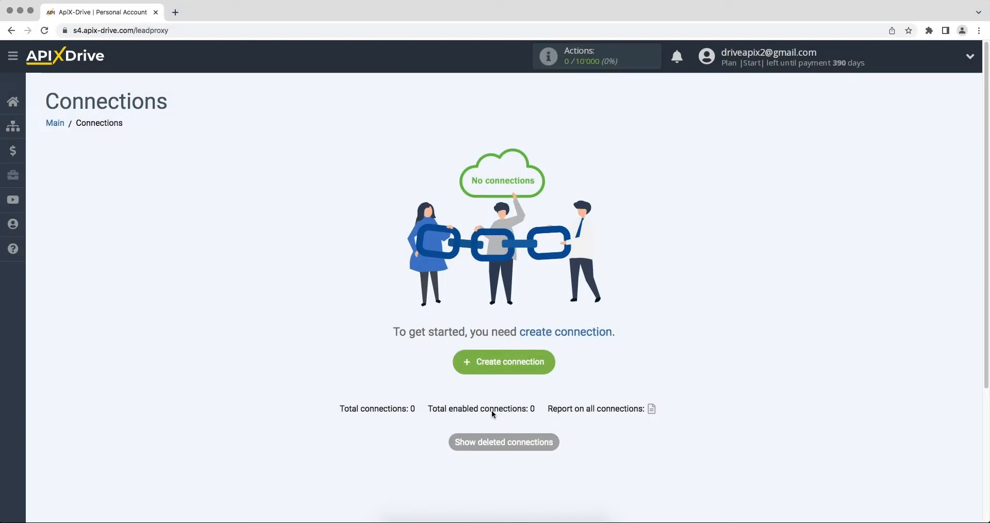
# Switch to ApiX-Drive and create a new connection with Smartsheet as the data source system.
pyautogui.click(456, 364)
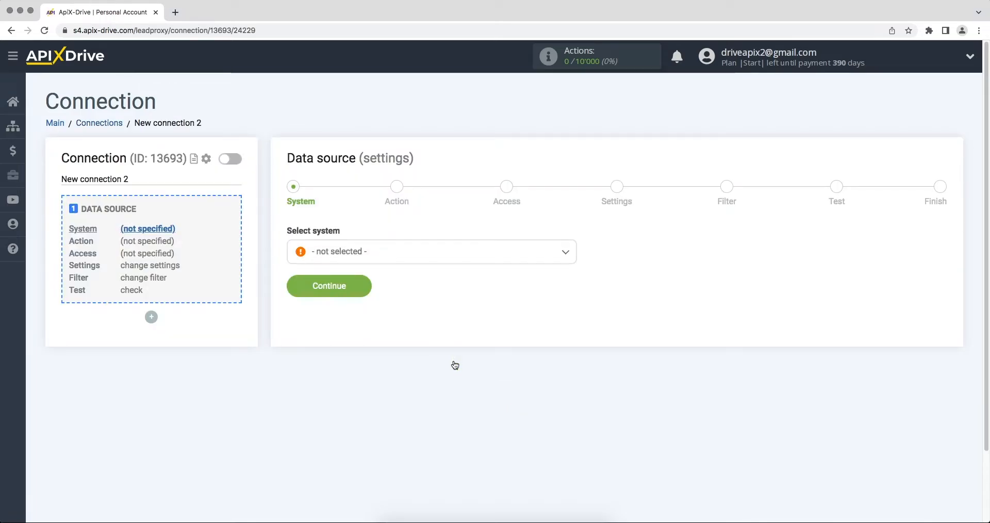
pyautogui.click(454, 258)
pyautogui.moveTo(573, 269); pyautogui.dragTo(580, 402)
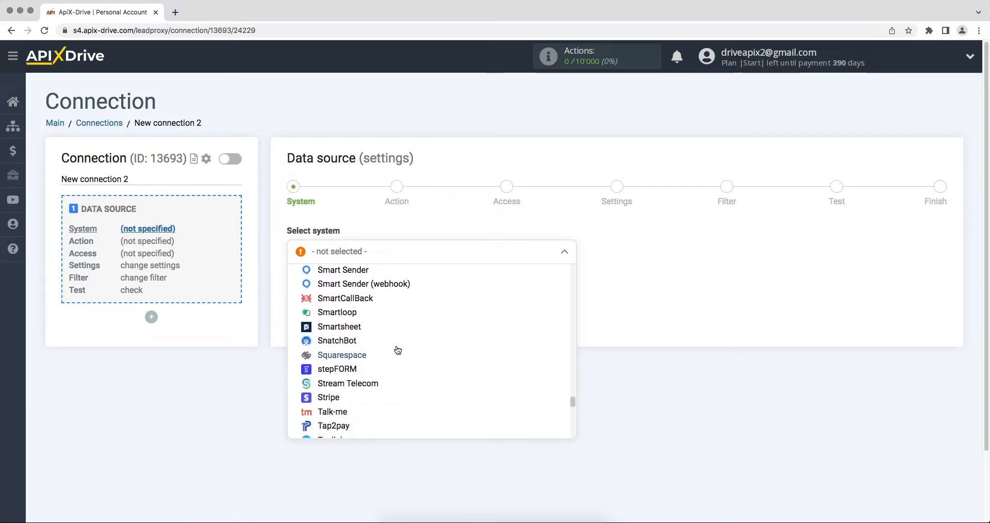
pyautogui.click(355, 328)
pyautogui.click(300, 291)
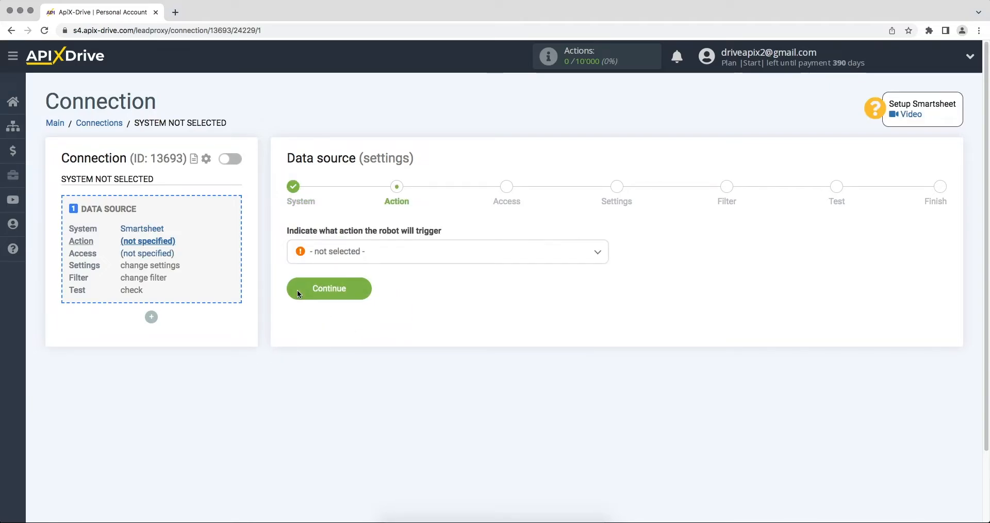
# Set the data source action to Get ROWS (new) and proceed to the access settings.
pyautogui.click(328, 252)
pyautogui.click(336, 316)
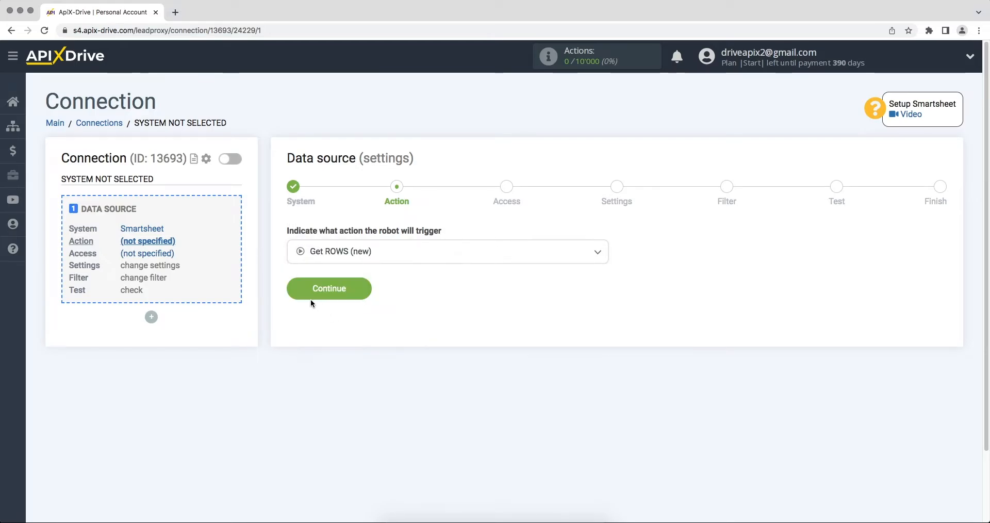
pyautogui.click(311, 297)
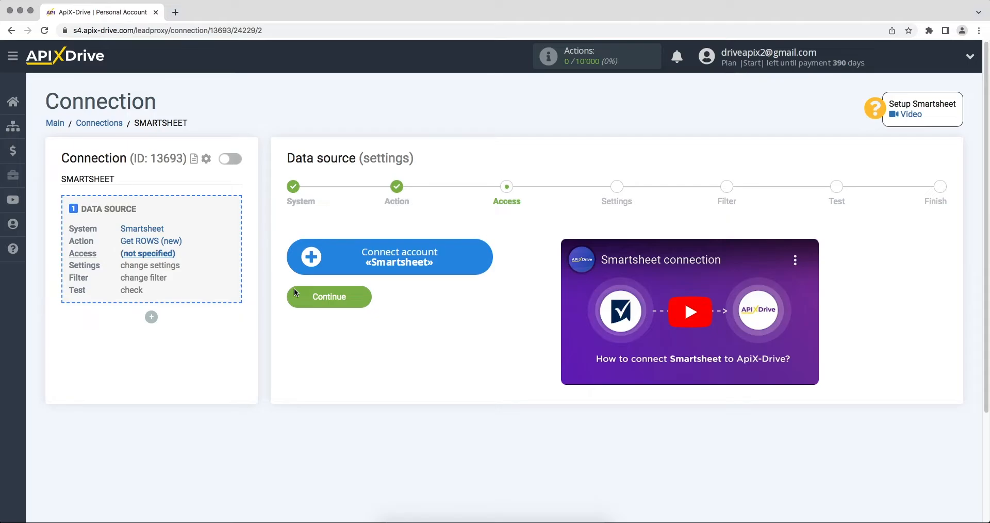
# Connect a Smartsheet account by signing in with the account e-mail and password, and allow ApiX-Drive access to it.
pyautogui.click(302, 261)
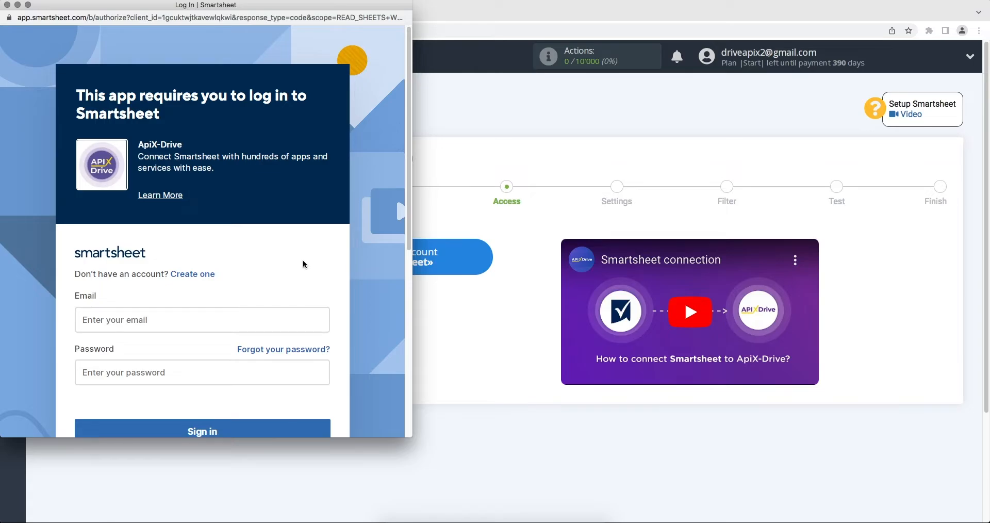
pyautogui.click(241, 323)
pyautogui.click(265, 375)
pyautogui.write('•••••••••••')
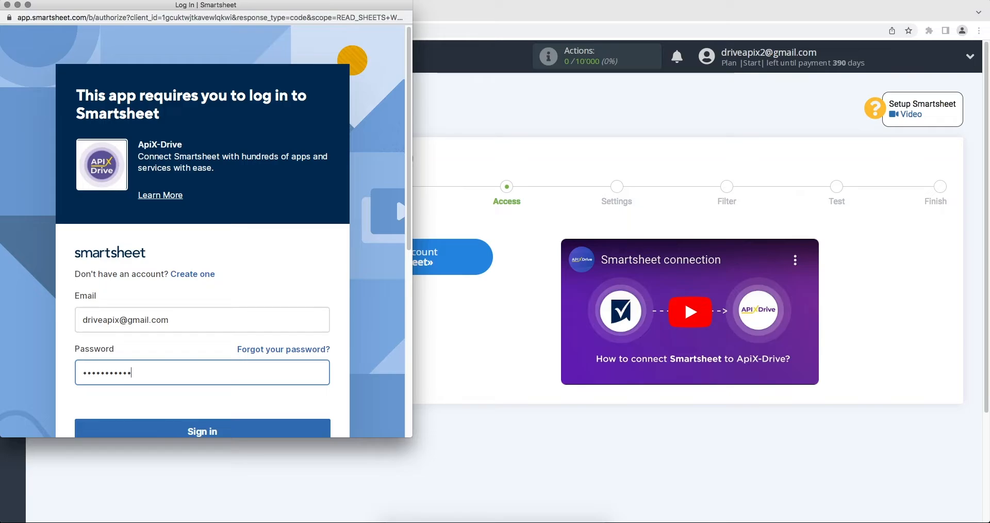
pyautogui.scroll(-2, 242, 407)
pyautogui.click(242, 404)
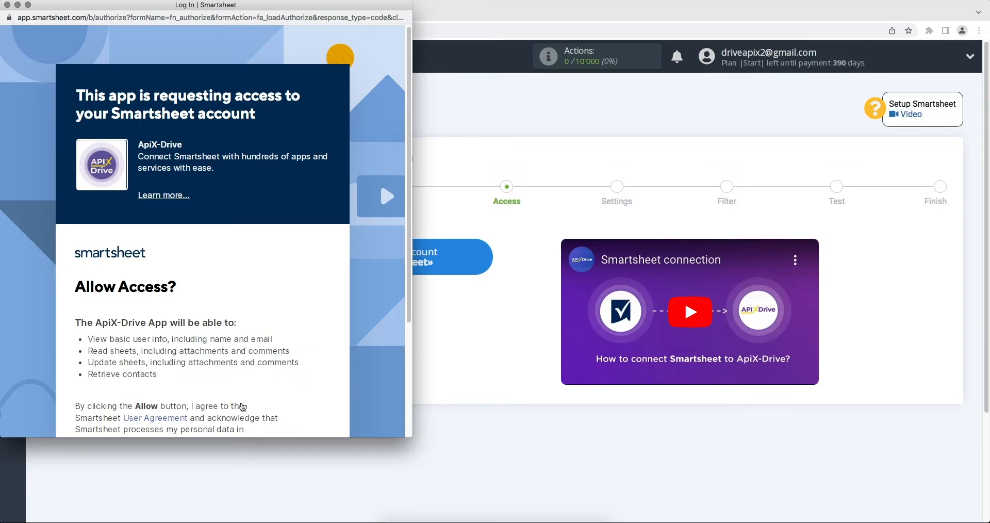
pyautogui.scroll(-3, 242, 407)
pyautogui.click(229, 413)
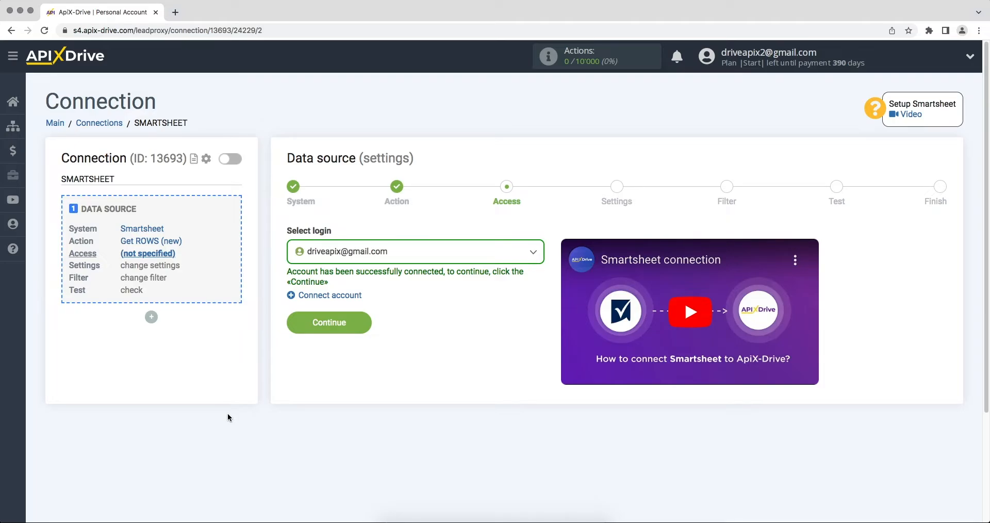
# Select the connected Smartsheet login for the data source and proceed to its settings.
pyautogui.click(322, 257)
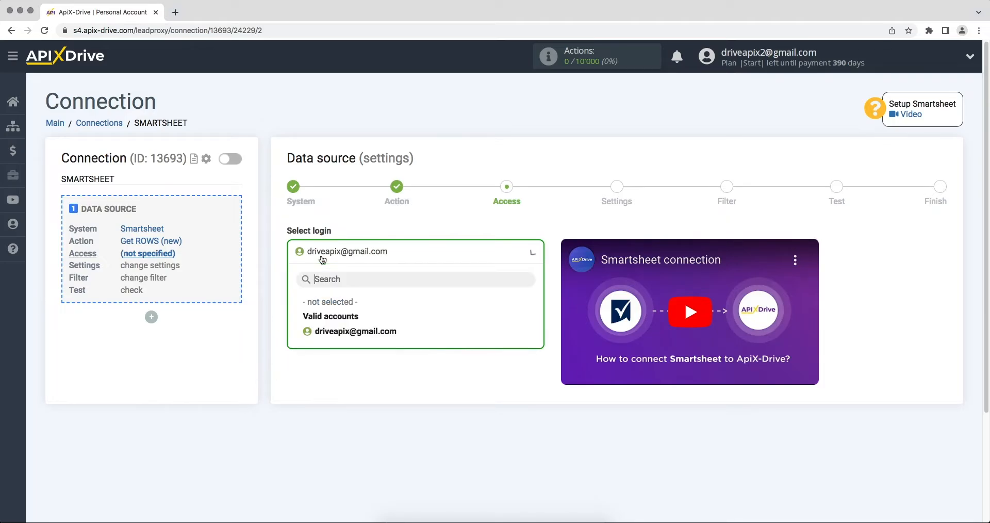
pyautogui.click(325, 329)
pyautogui.click(326, 325)
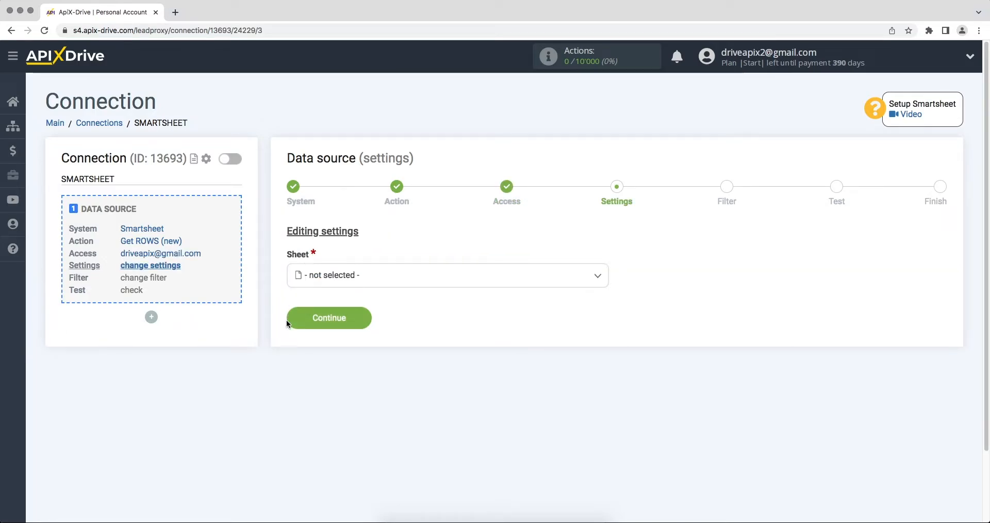
# Choose the ApiX-Drive sheet as the Smartsheet sheet to read from and continue.
pyautogui.click(311, 281)
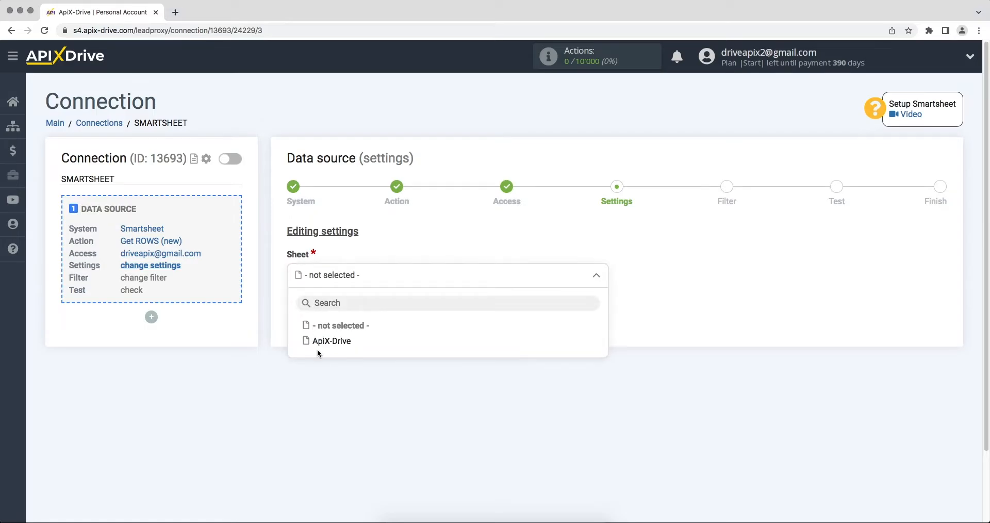
pyautogui.click(319, 340)
pyautogui.click(290, 319)
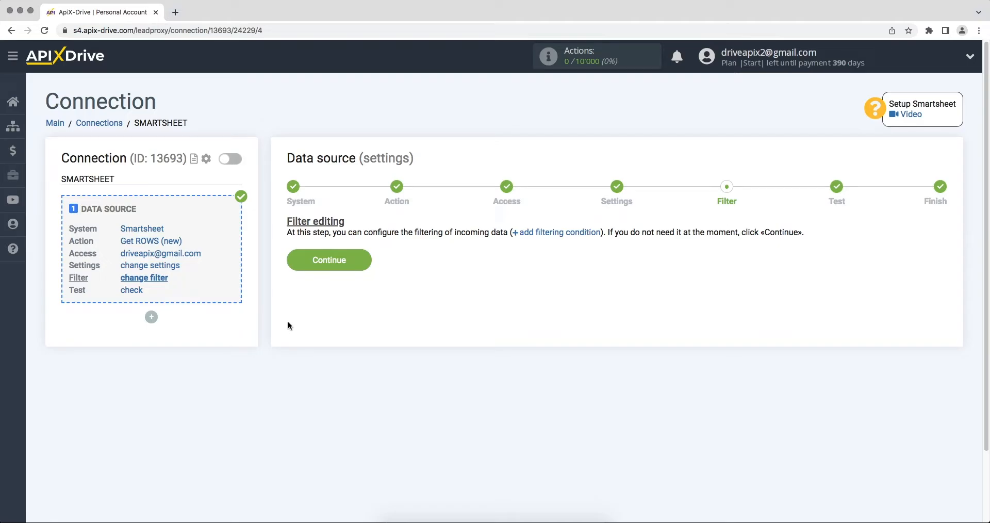
# Continue without a data filter, accept the Smartsheet test data and start configuring data receiving.
pyautogui.click(296, 266)
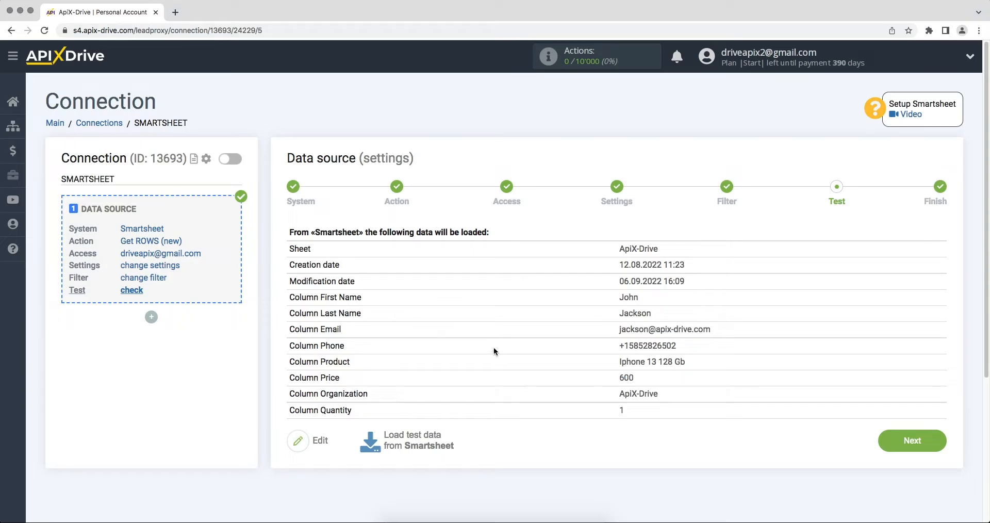
pyautogui.click(882, 450)
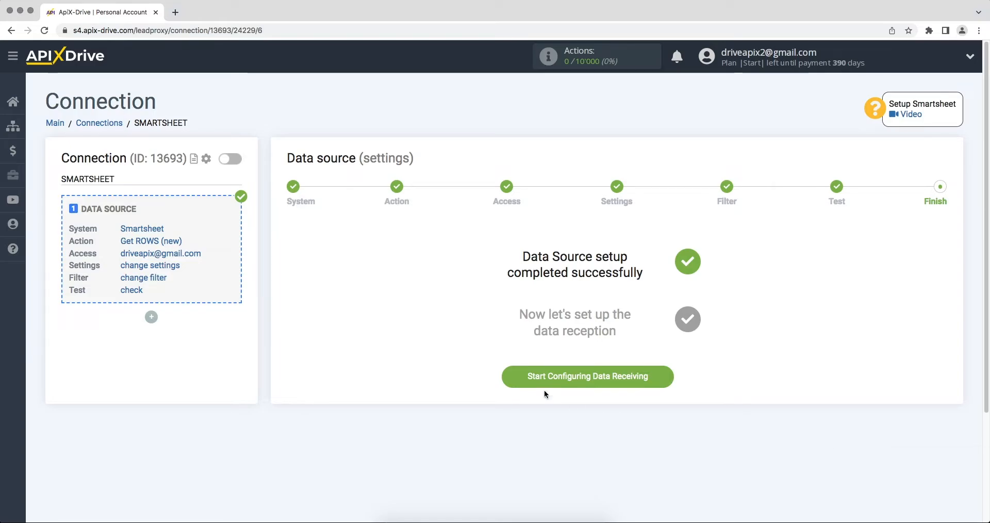
pyautogui.click(520, 382)
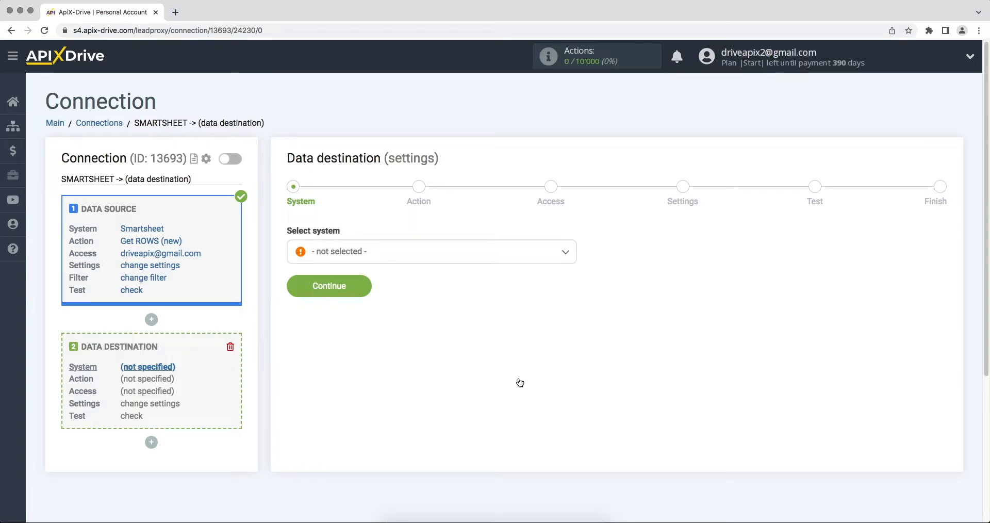
# Choose Salesforce CRM as the data destination system and continue.
pyautogui.click(521, 258)
pyautogui.moveTo(573, 271); pyautogui.dragTo(584, 382)
pyautogui.click(365, 374)
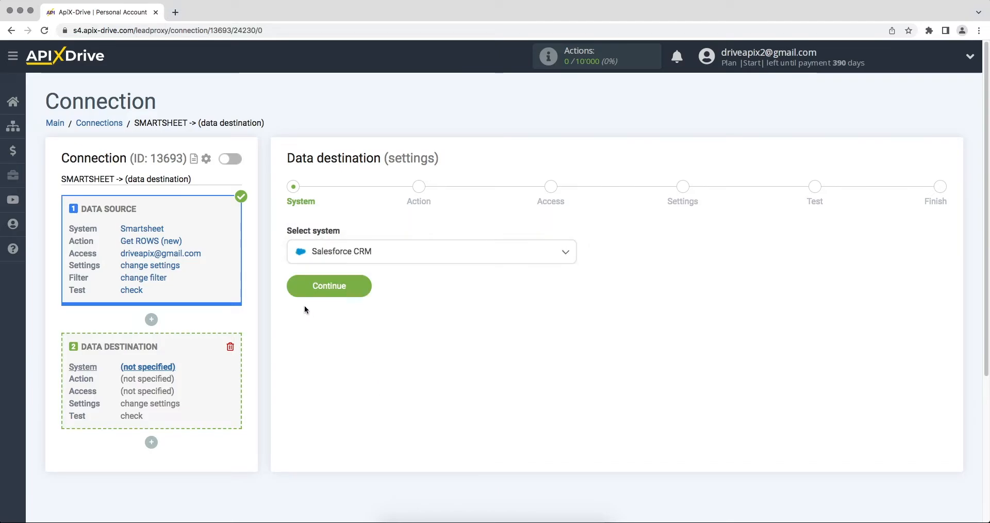
pyautogui.click(293, 286)
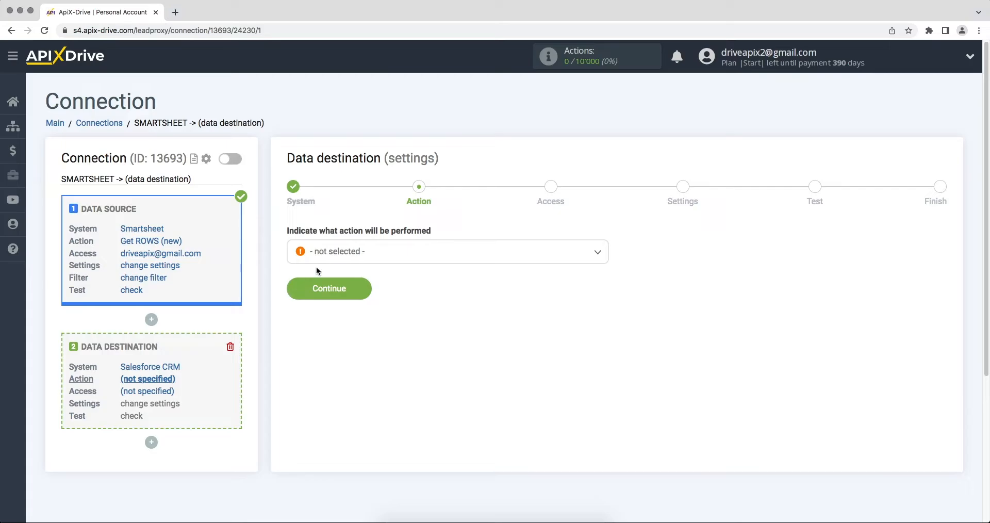
# Set the data destination action to Create ORDER and proceed to the access settings.
pyautogui.click(330, 253)
pyautogui.click(350, 406)
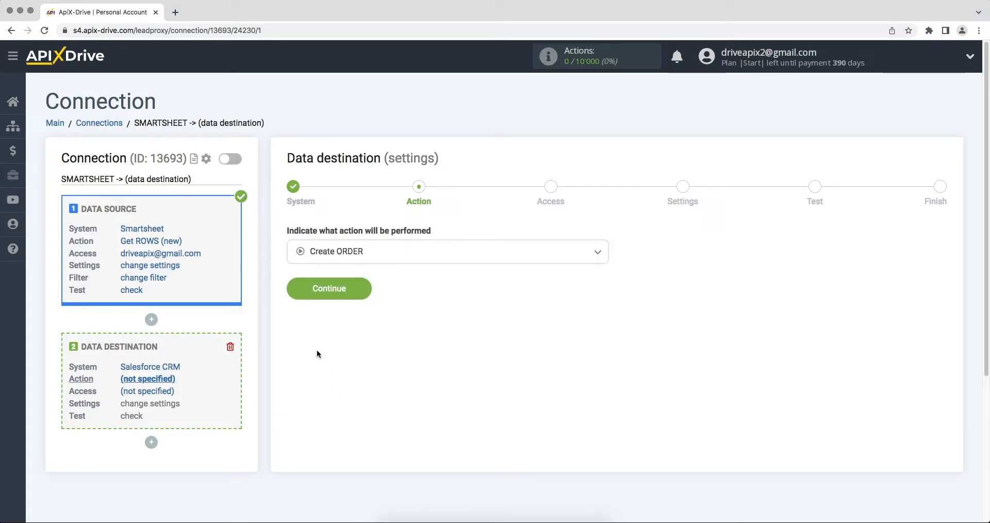
pyautogui.click(291, 291)
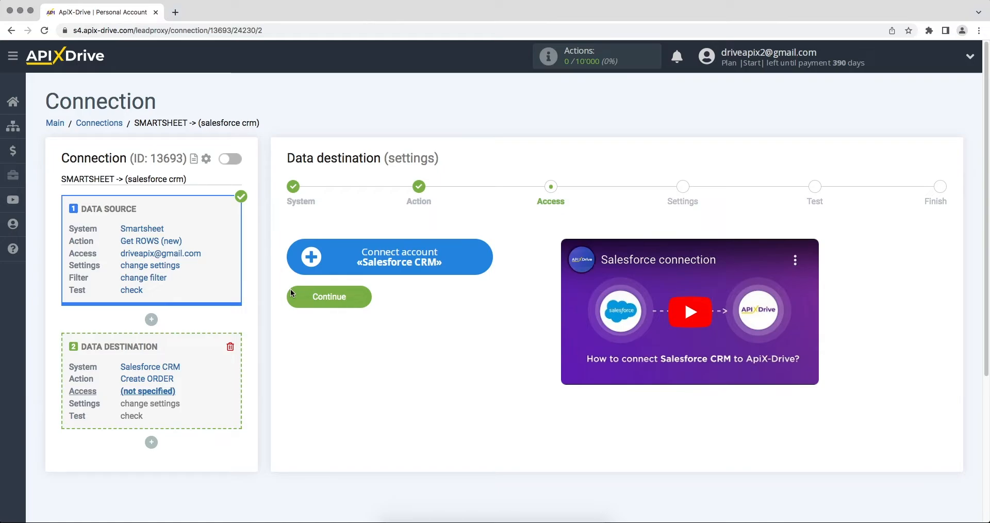
# Start connecting a Salesforce CRM account and log in with the account username and password.
pyautogui.click(303, 268)
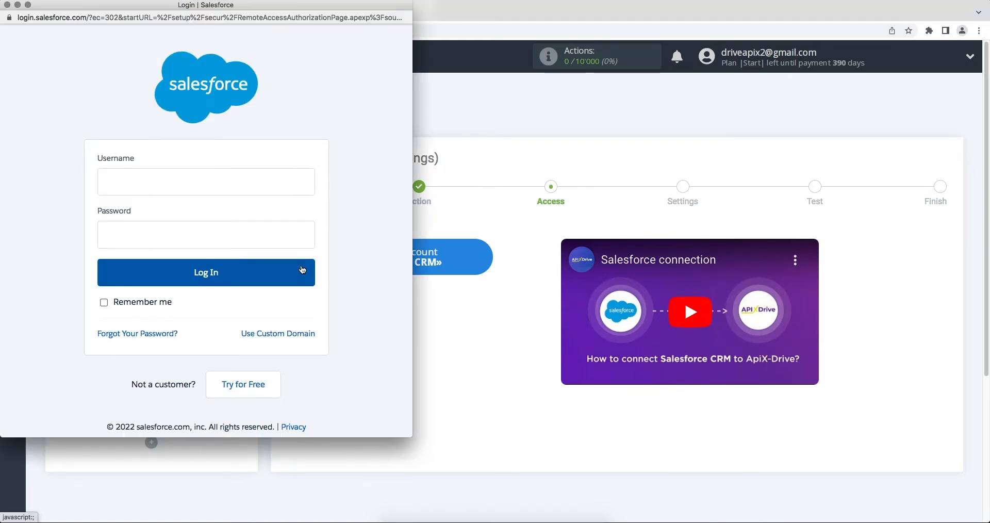
pyautogui.click(247, 183)
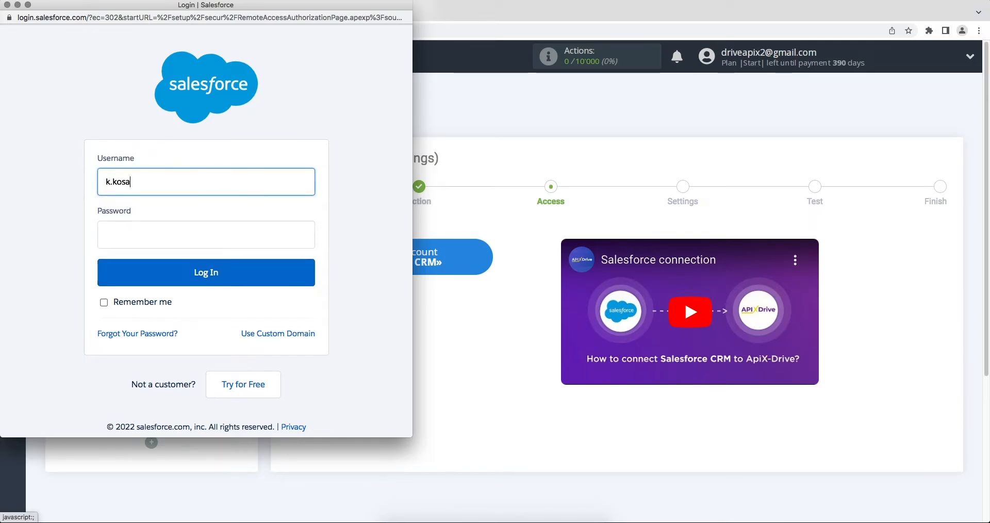
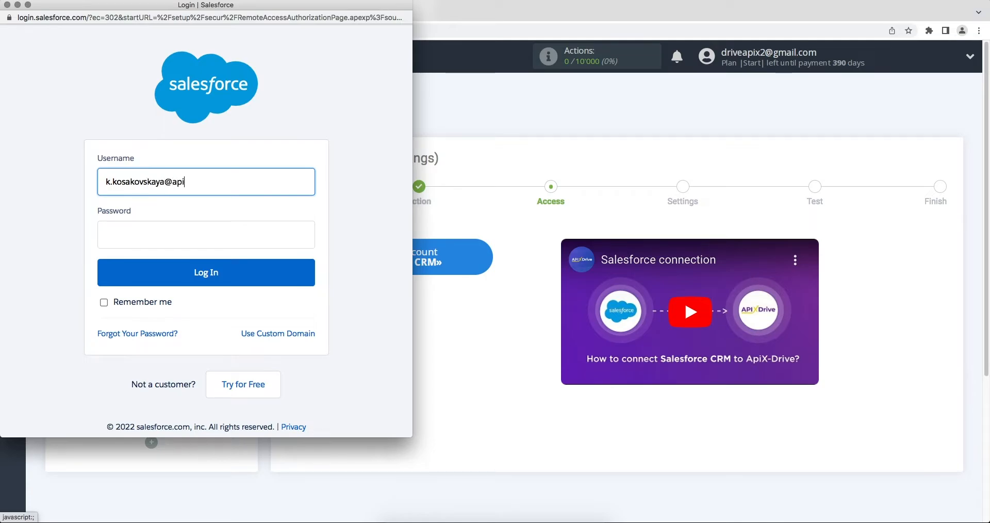
pyautogui.click(249, 236)
pyautogui.write('••••••••••')
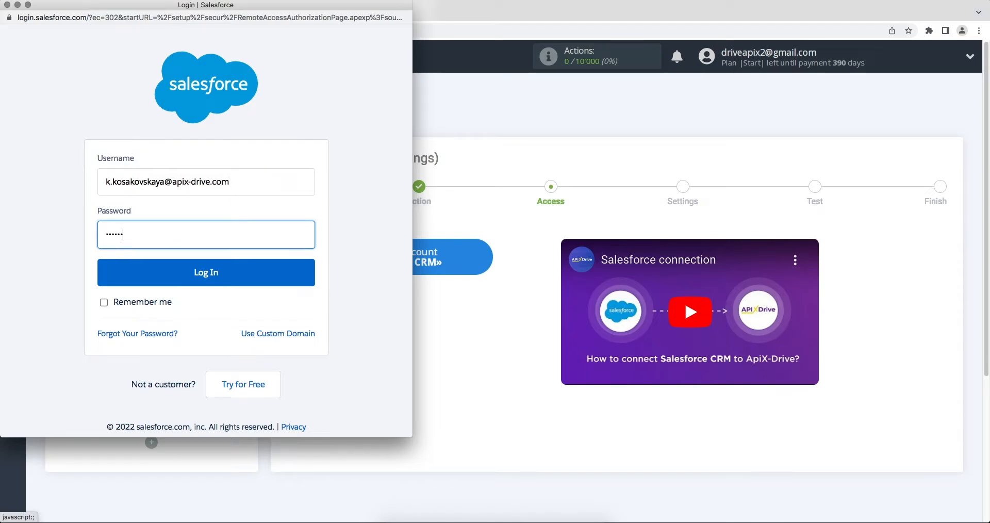
pyautogui.write('••')
pyautogui.click(250, 272)
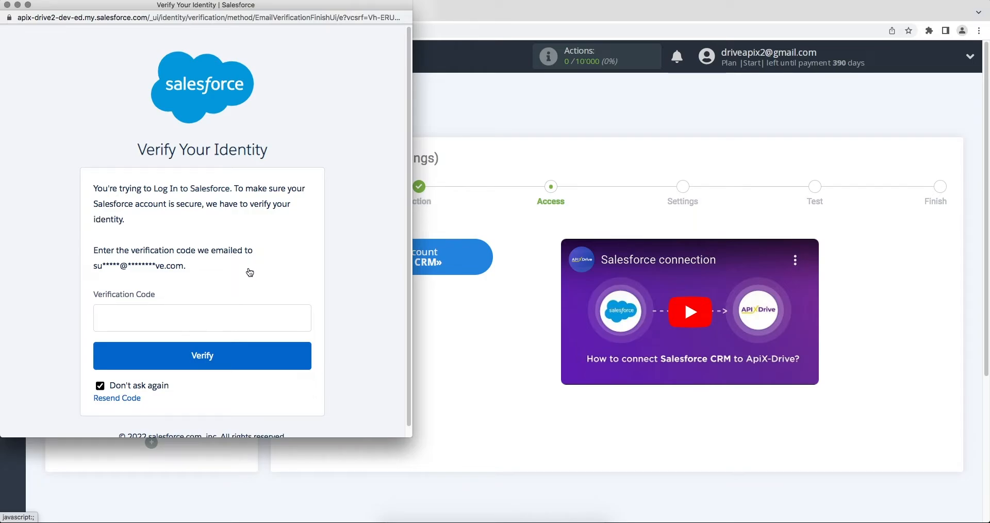
# Enter the e-mailed verification code to verify the Salesforce login.
pyautogui.click(230, 317)
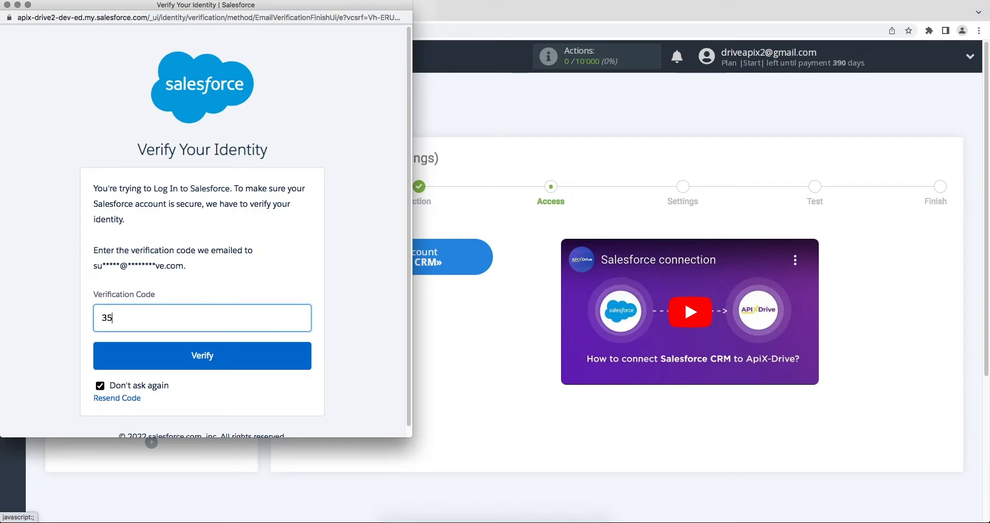
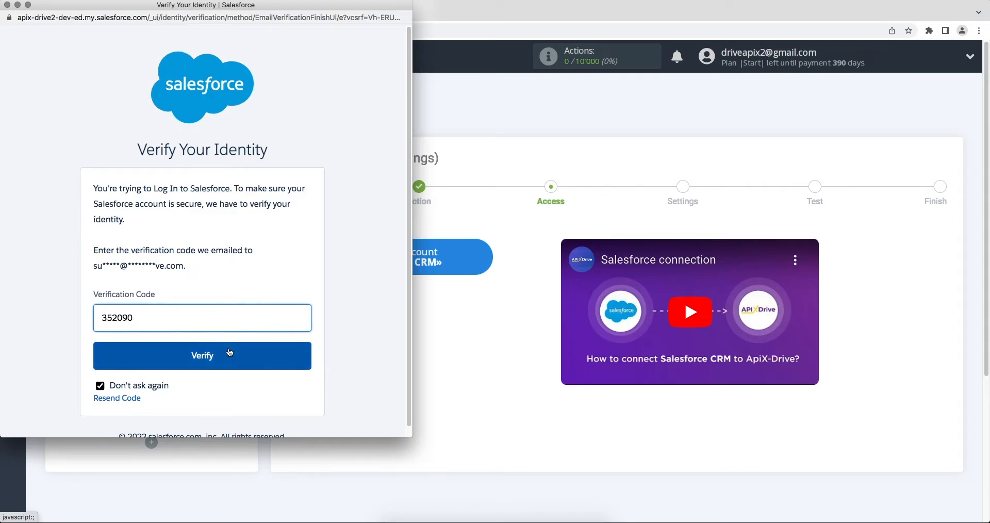
pyautogui.click(229, 355)
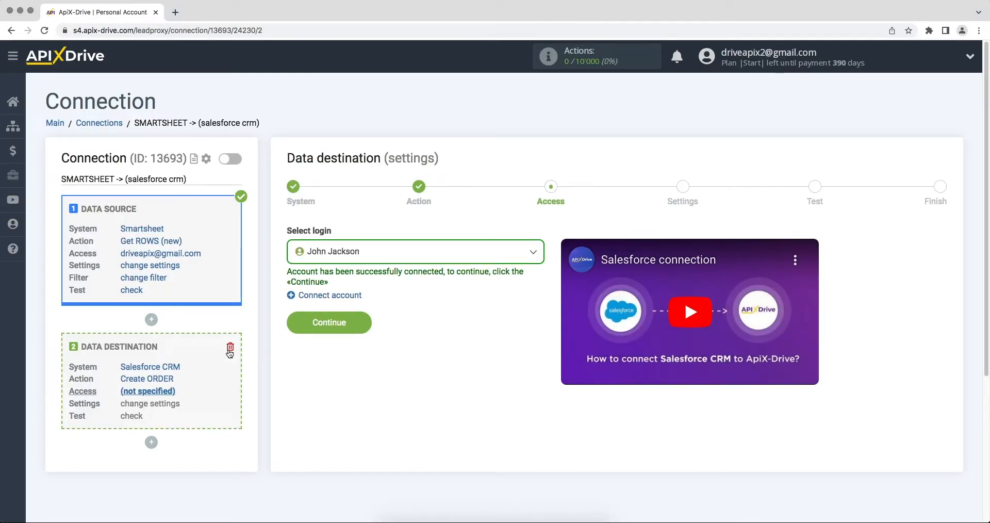
# Select the connected Salesforce login for the data destination and proceed to the order field settings.
pyautogui.click(305, 260)
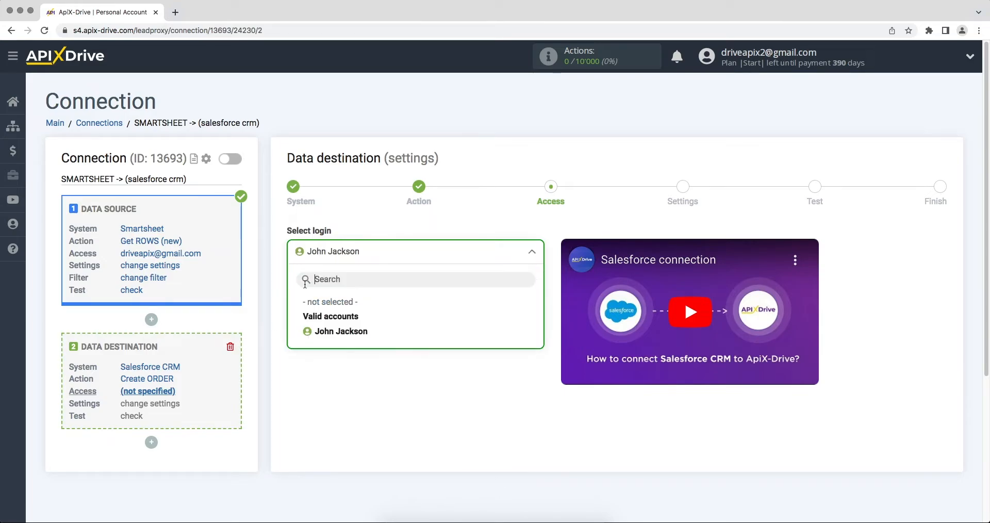
pyautogui.click(307, 330)
pyautogui.click(306, 328)
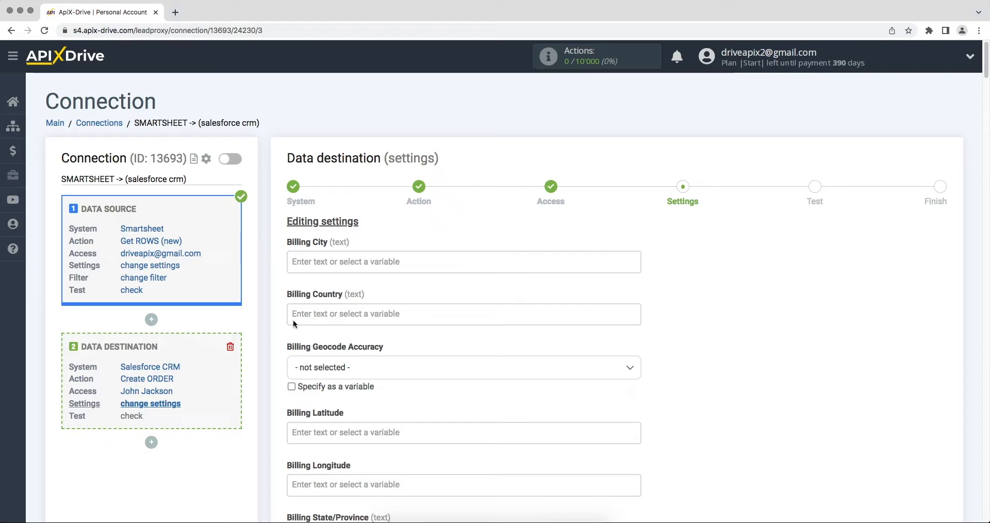
# Insert the Smartsheet Creation date variable into the order's Description field.
pyautogui.scroll(-9, 293, 320)
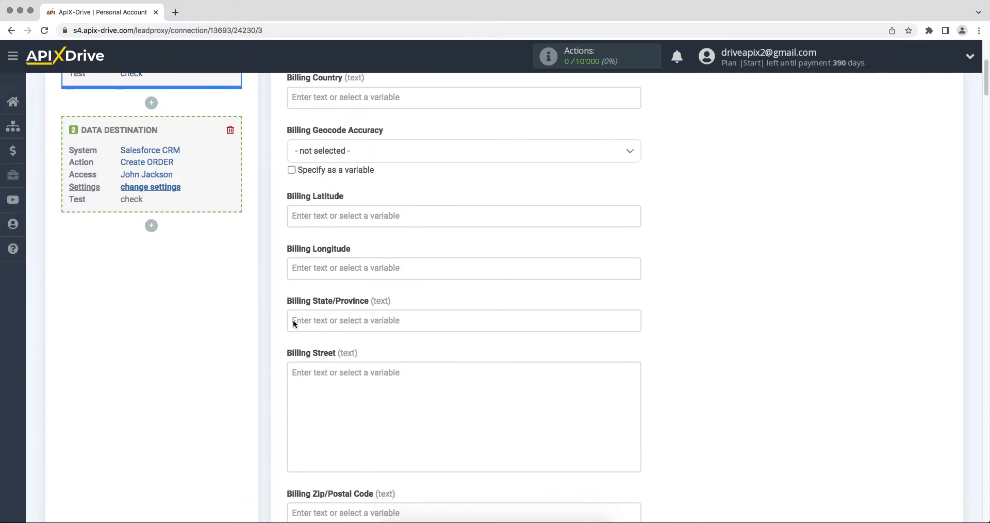
pyautogui.scroll(-5, 293, 323)
pyautogui.click(320, 295)
pyautogui.moveTo(638, 311); pyautogui.dragTo(614, 366)
pyautogui.click(441, 471)
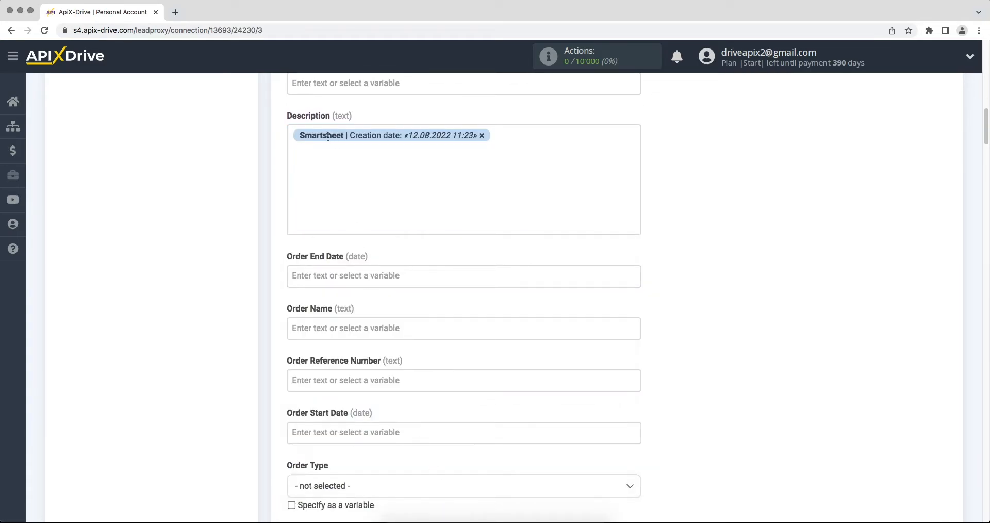
# Add the text "New order" in front of the Creation date variable in the Description field.
pyautogui.click(289, 135)
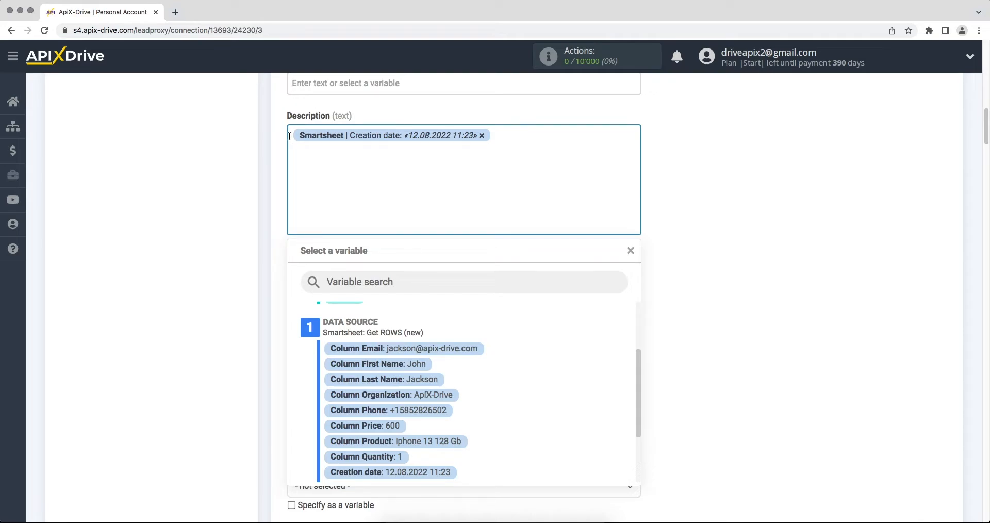
pyautogui.write('New o')
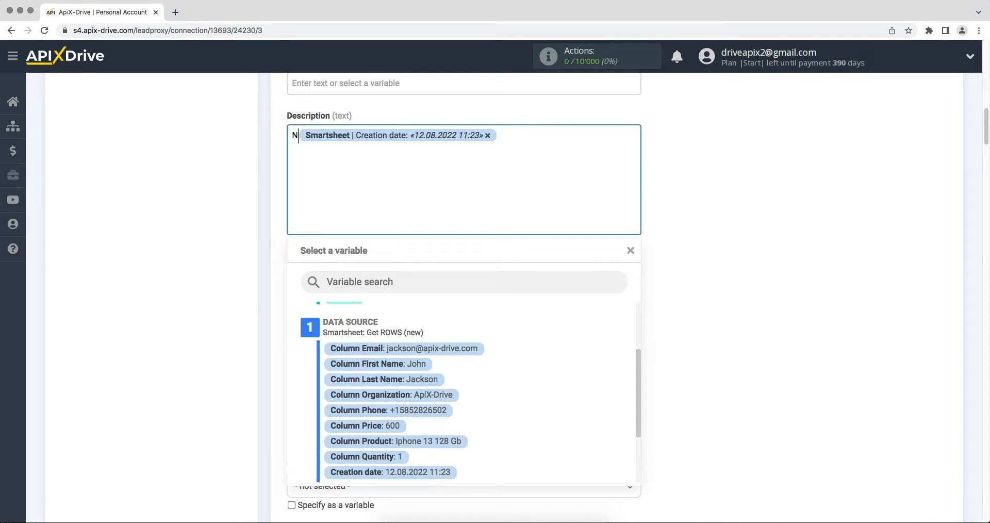
pyautogui.write('rder')
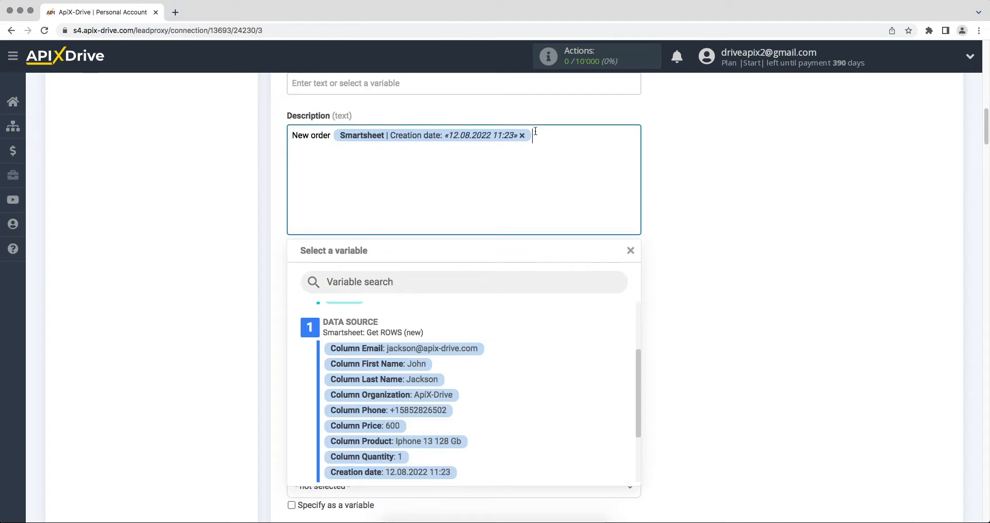
# Add a "Name" line to the Description with the Smartsheet First Name and Last Name column variables.
pyautogui.press('Return')
pyautogui.write('Name')
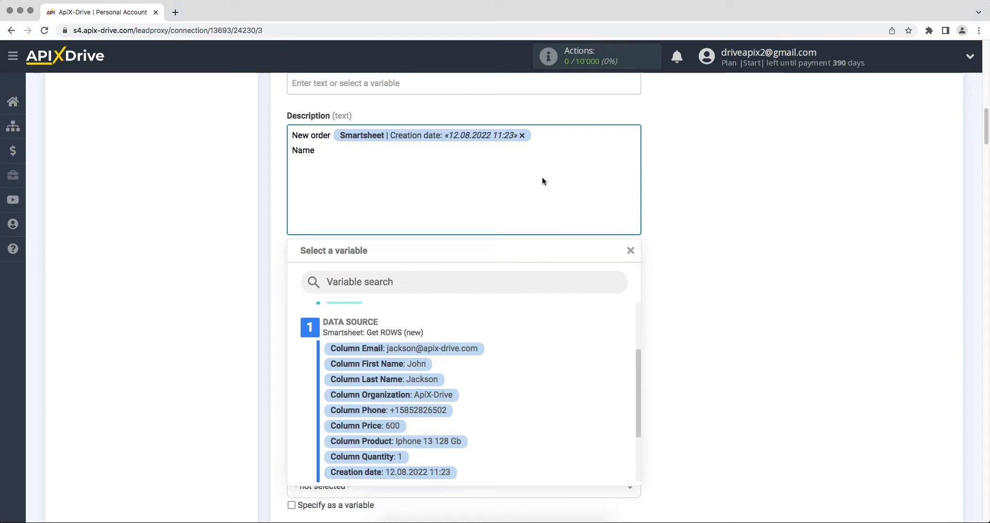
pyautogui.click(421, 362)
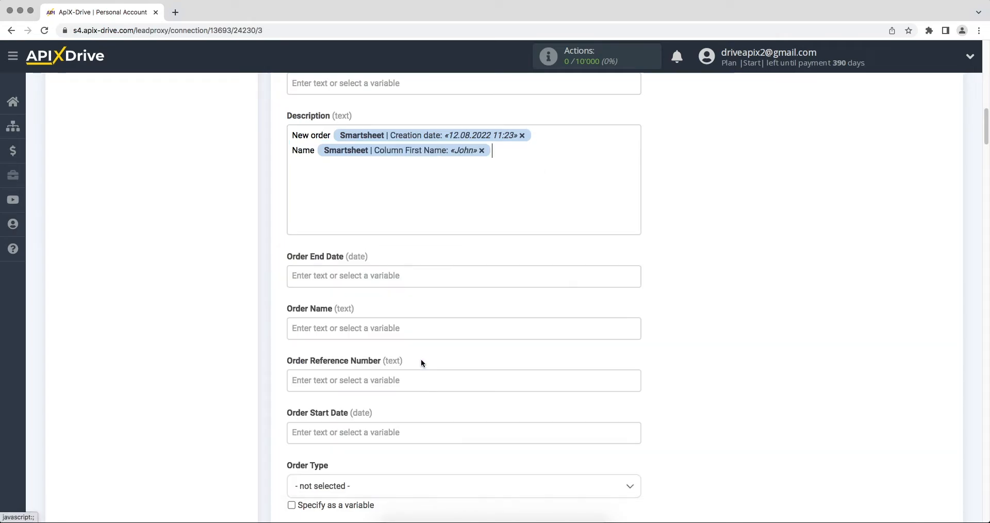
pyautogui.click(498, 155)
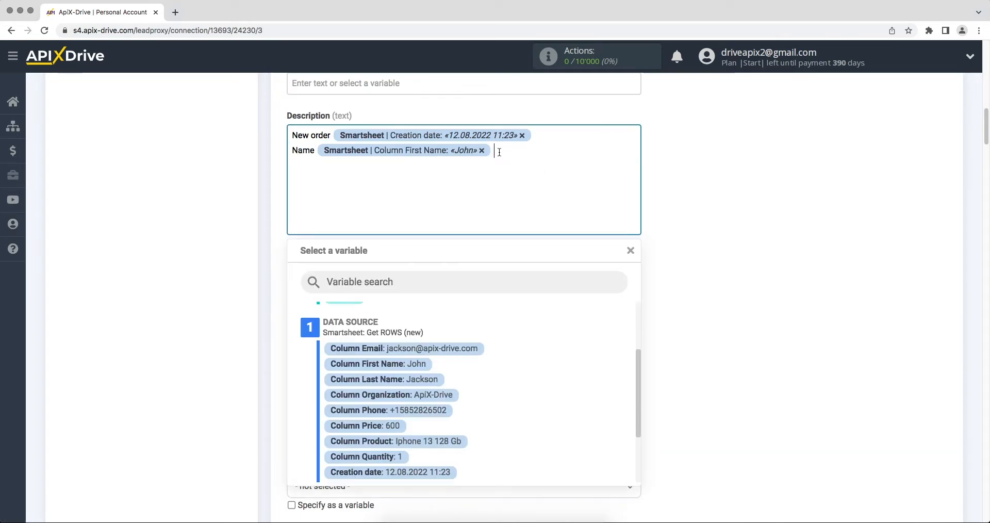
pyautogui.click(416, 378)
# Add an "Email" line to the Description with the Smartsheet Column Email variable.
pyautogui.press('Return')
pyautogui.write('Ema')
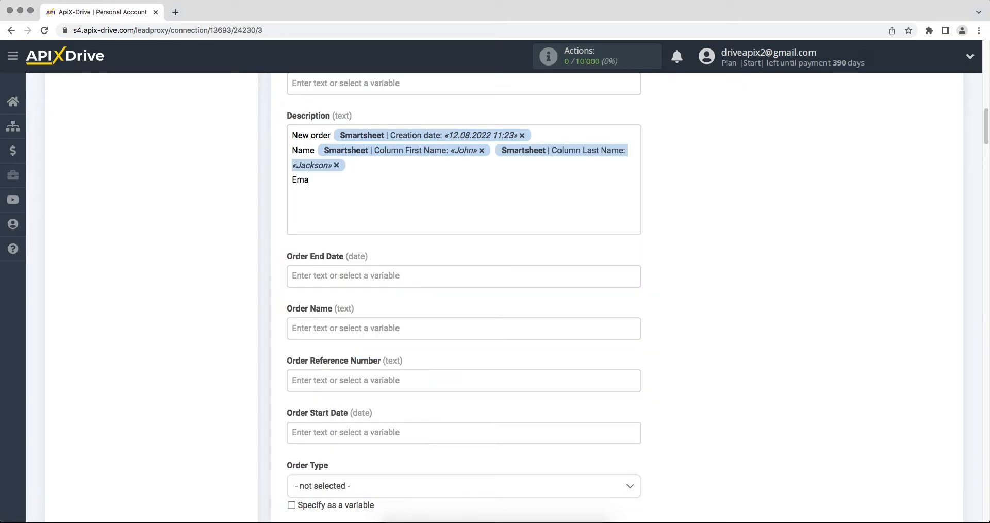
pyautogui.write('il')
pyautogui.click(339, 178)
pyautogui.click(392, 352)
# Add a "Phone" line to the Description with the Smartsheet Column Phone variable.
pyautogui.press('Return')
pyautogui.write('Phone')
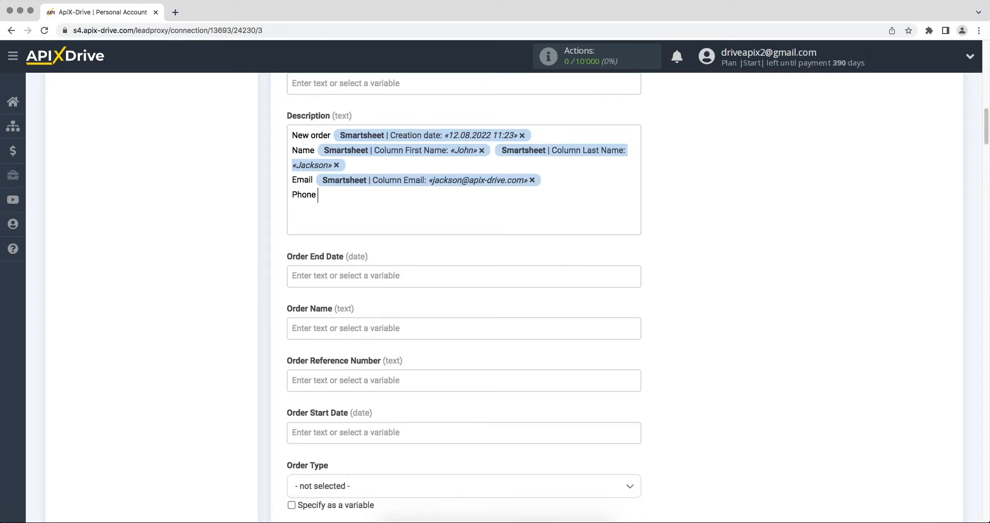
pyautogui.click(363, 192)
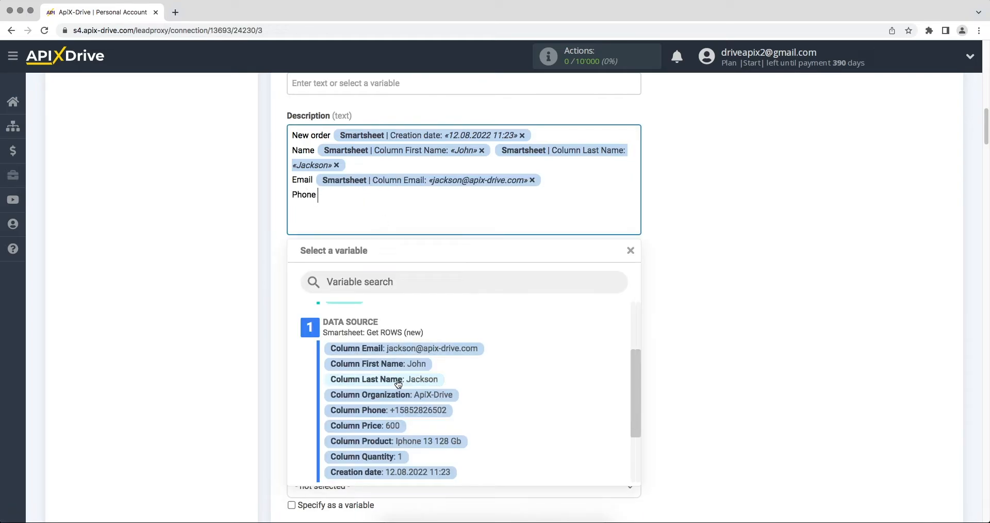
pyautogui.click(397, 412)
# Fill the Order Name with the text "New row from Smartsheet" followed by the Column First Name variable.
pyautogui.click(352, 334)
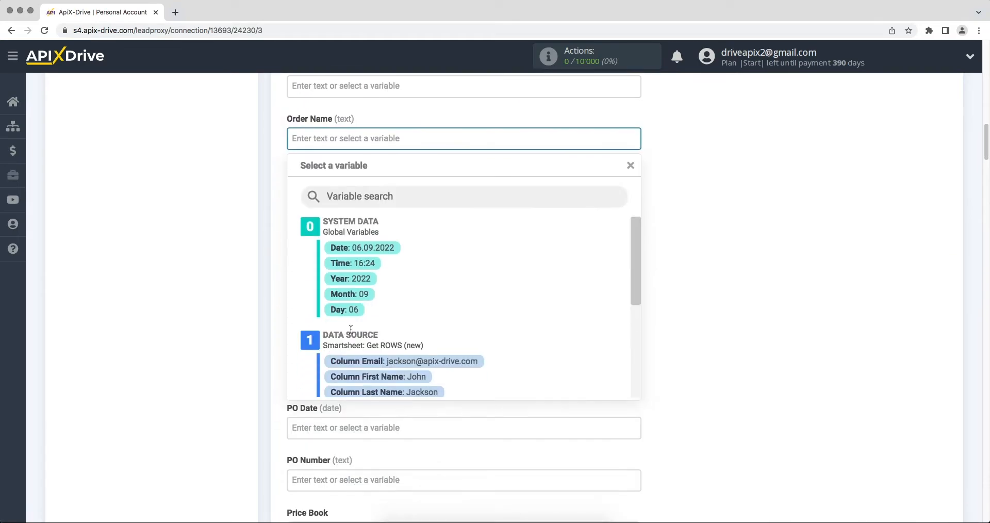
pyautogui.write('New row from S')
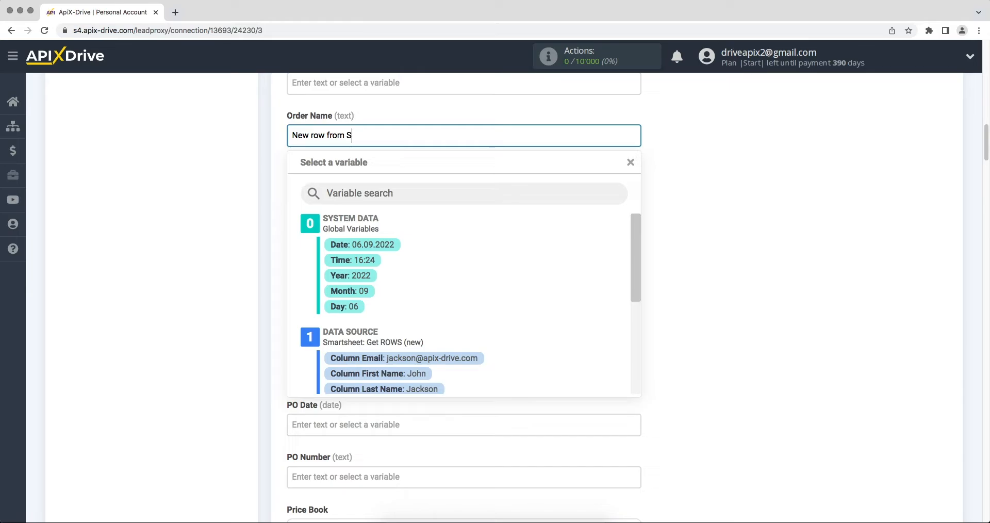
pyautogui.write('martsheet')
pyautogui.click(379, 373)
# Assign the Smartsheet Creation date variable to the Order Start Date.
pyautogui.click(330, 236)
pyautogui.moveTo(633, 266); pyautogui.dragTo(629, 320)
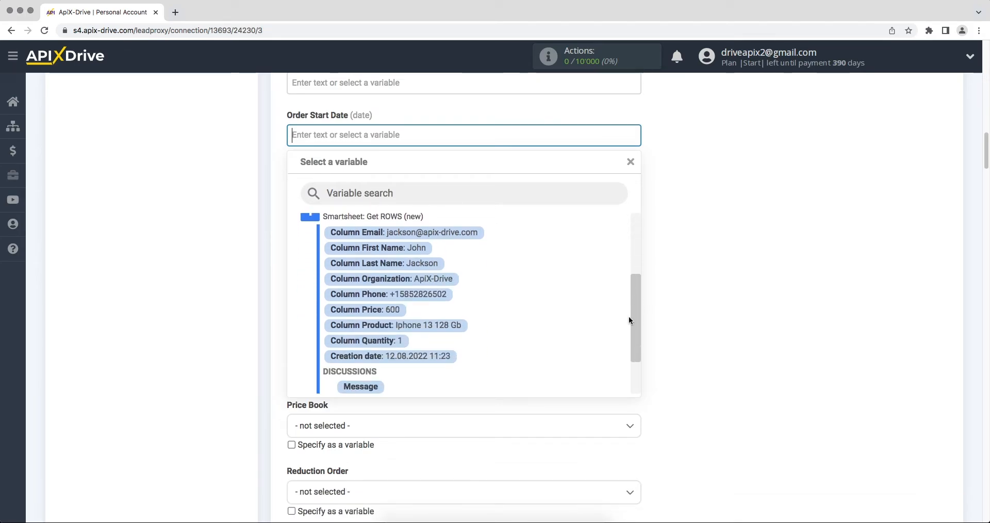
pyautogui.click(426, 358)
# Set the order's Price Book to Standard and its Status to Draft.
pyautogui.click(382, 427)
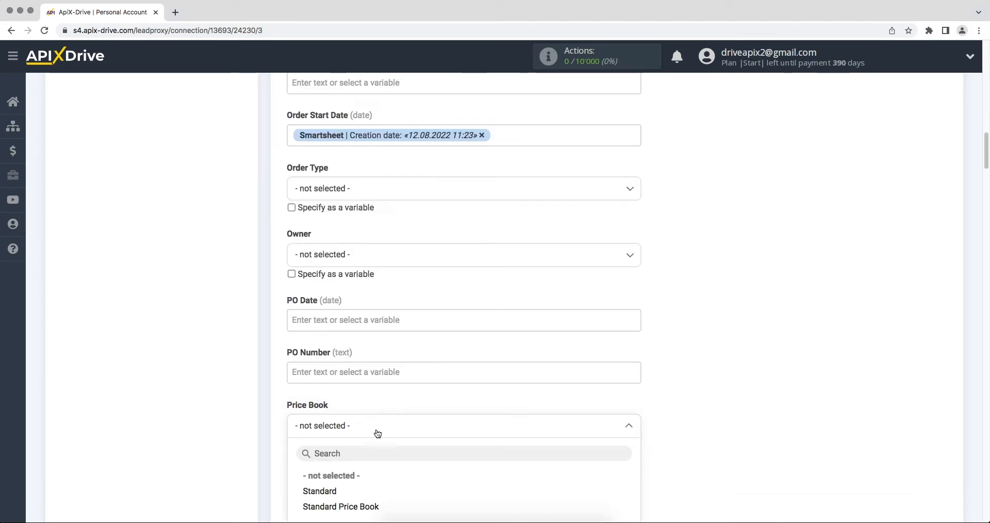
pyautogui.click(320, 491)
pyautogui.scroll(-5, 319, 494)
pyautogui.scroll(-8, 318, 493)
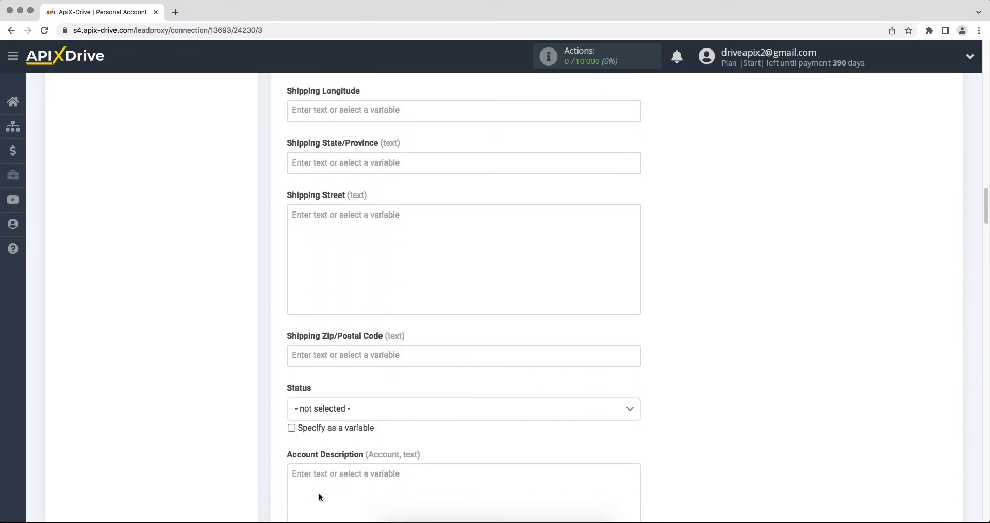
pyautogui.click(339, 408)
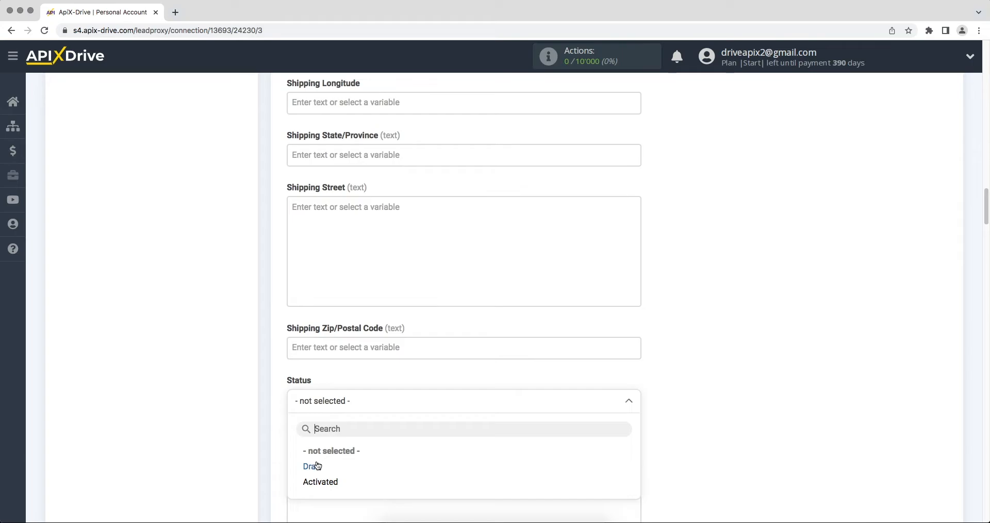
pyautogui.click(317, 463)
# Fill the Account Name with the Smartsheet Column First Name and Column Last Name variables.
pyautogui.scroll(-4, 317, 464)
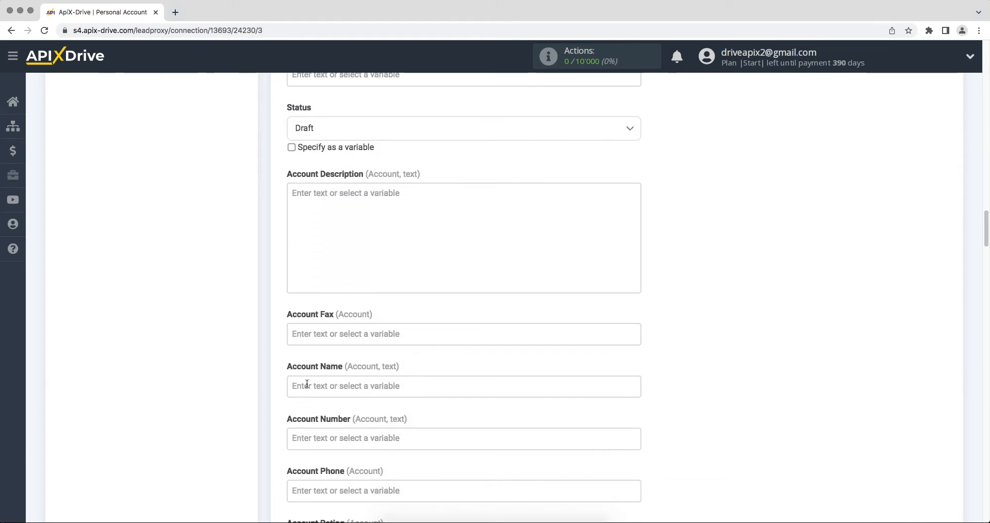
pyautogui.click(308, 384)
pyautogui.click(404, 378)
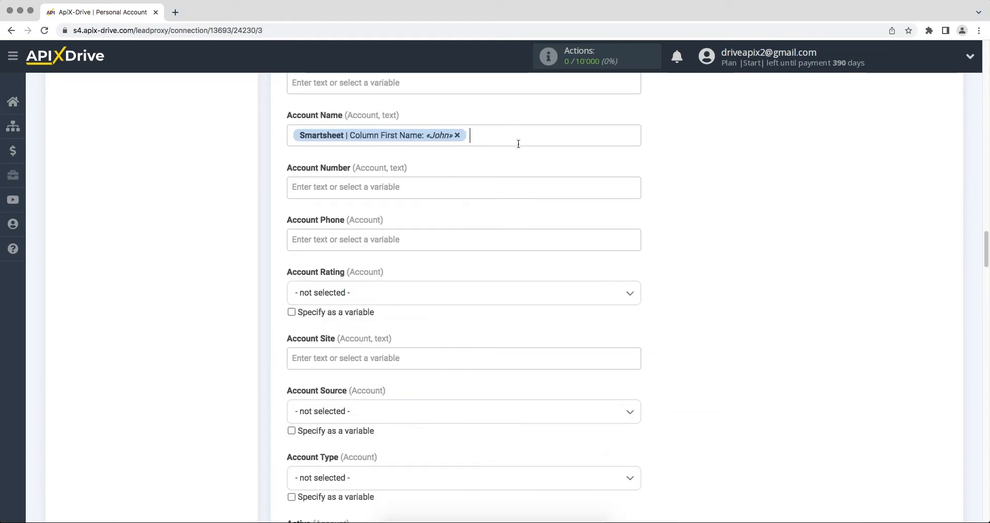
pyautogui.click(510, 138)
pyautogui.click(419, 389)
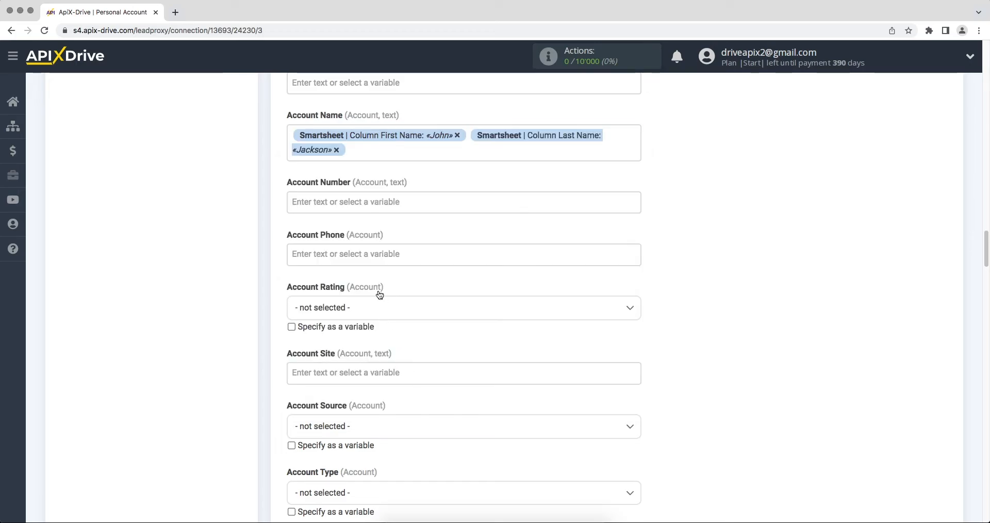
# Assign the Smartsheet Column Phone variable to the Account Phone field.
pyautogui.click(366, 249)
pyautogui.moveTo(637, 262); pyautogui.dragTo(509, 317)
pyautogui.click(438, 311)
# Assign the Smartsheet Column Product variable to the Product Name in the order's products section.
pyautogui.scroll(-8, 435, 307)
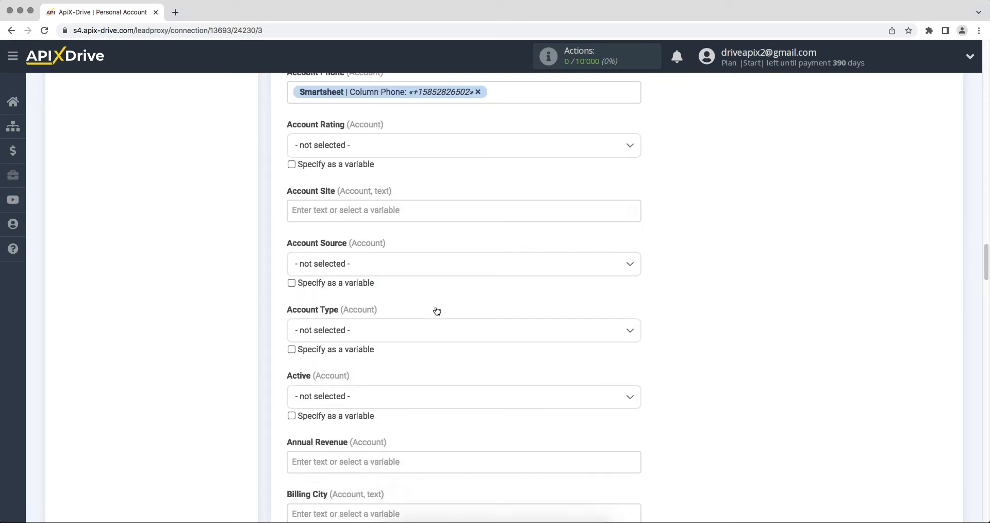
pyautogui.scroll(-20, 436, 309)
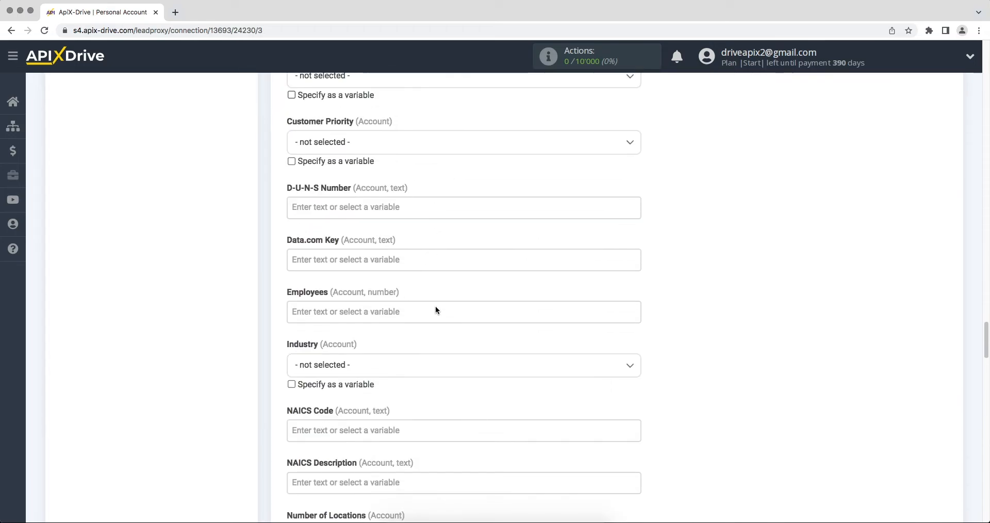
pyautogui.scroll(-20, 436, 309)
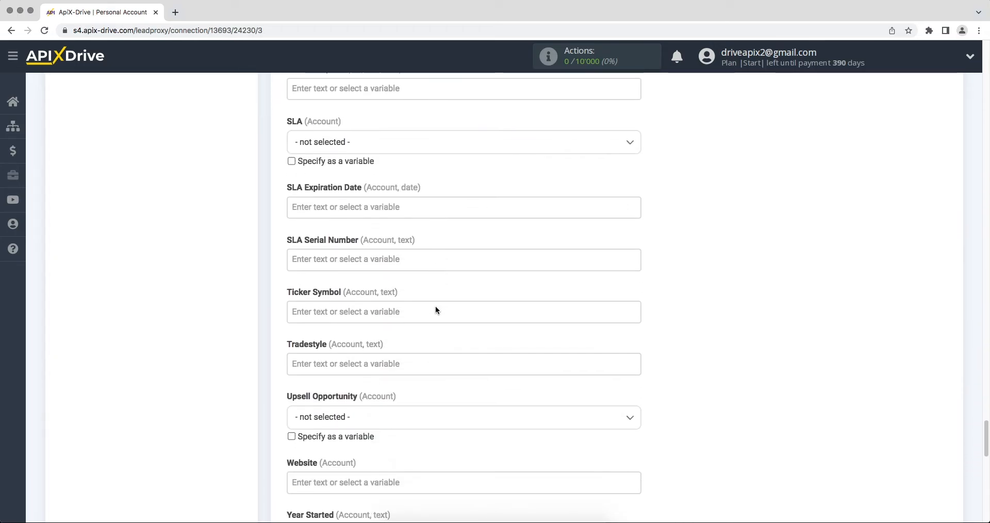
pyautogui.click(380, 248)
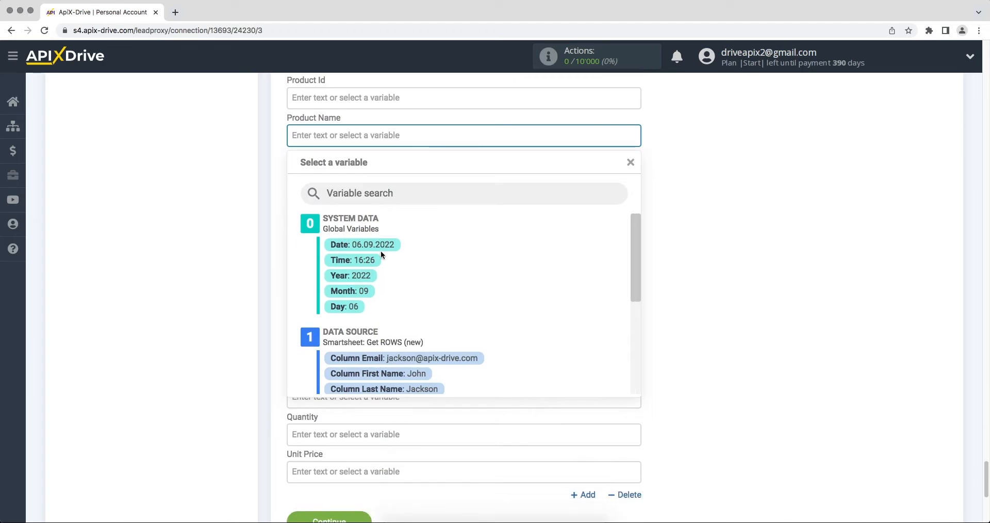
pyautogui.moveTo(636, 255); pyautogui.dragTo(605, 318)
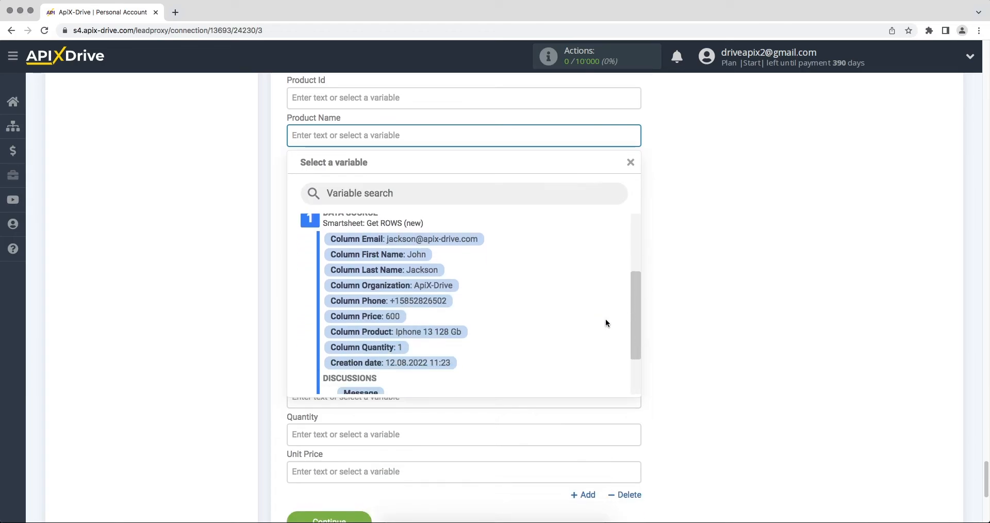
pyautogui.click(459, 339)
# Assign the Column Quantity variable to the product's Quantity and the Column Price variable to its Unit Price.
pyautogui.click(337, 435)
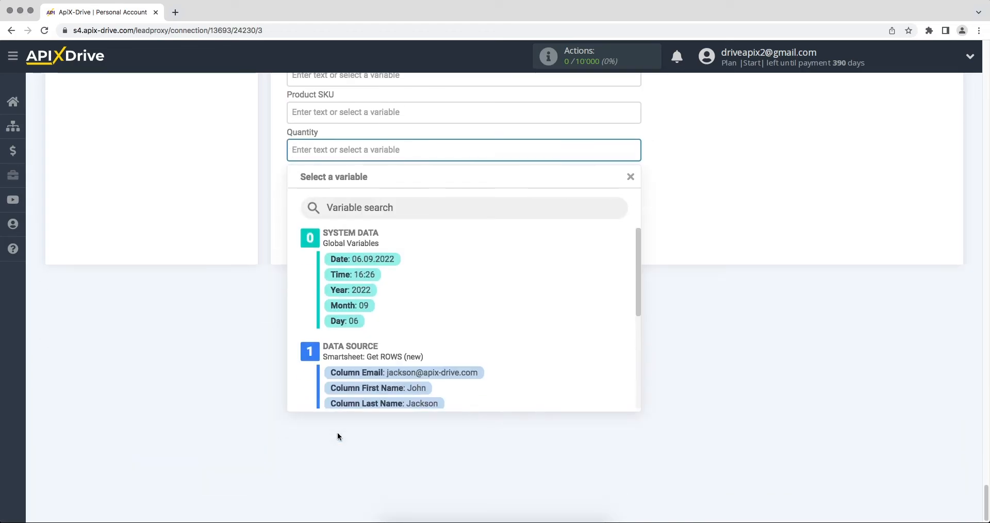
pyautogui.moveTo(633, 277); pyautogui.dragTo(635, 348)
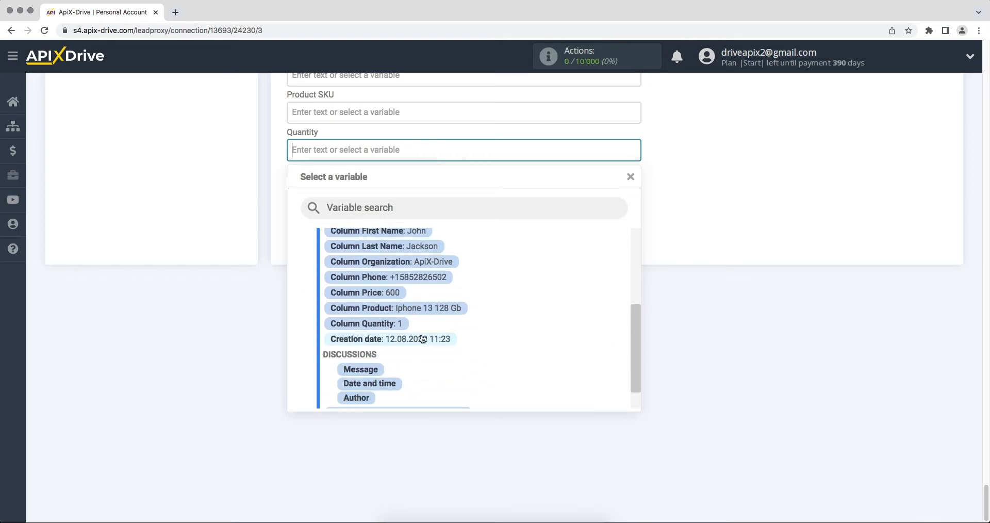
pyautogui.click(395, 324)
pyautogui.click(332, 187)
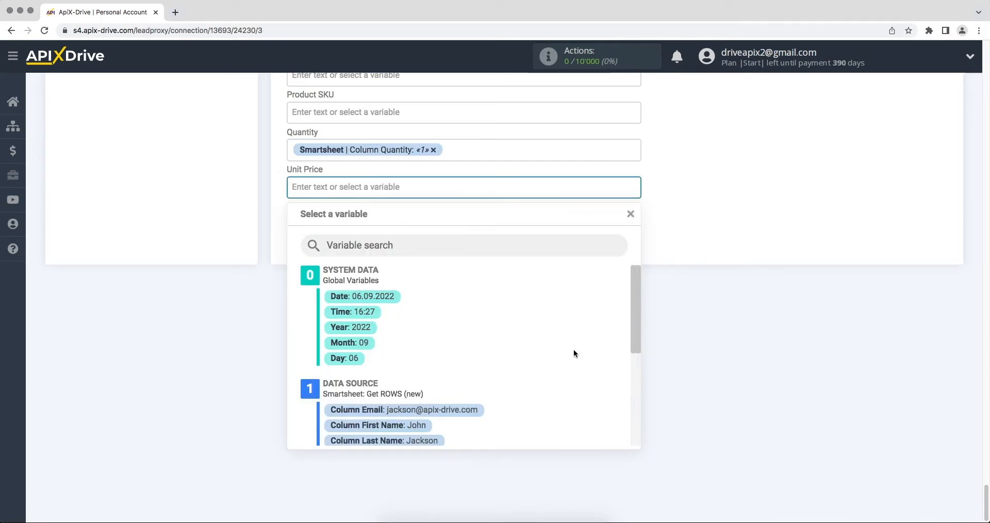
pyautogui.moveTo(633, 290); pyautogui.dragTo(550, 339)
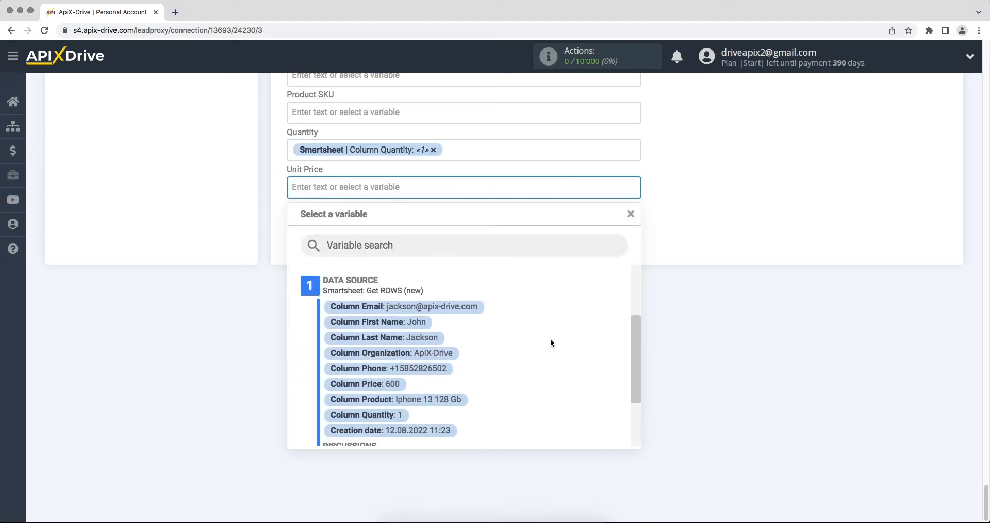
pyautogui.click(377, 386)
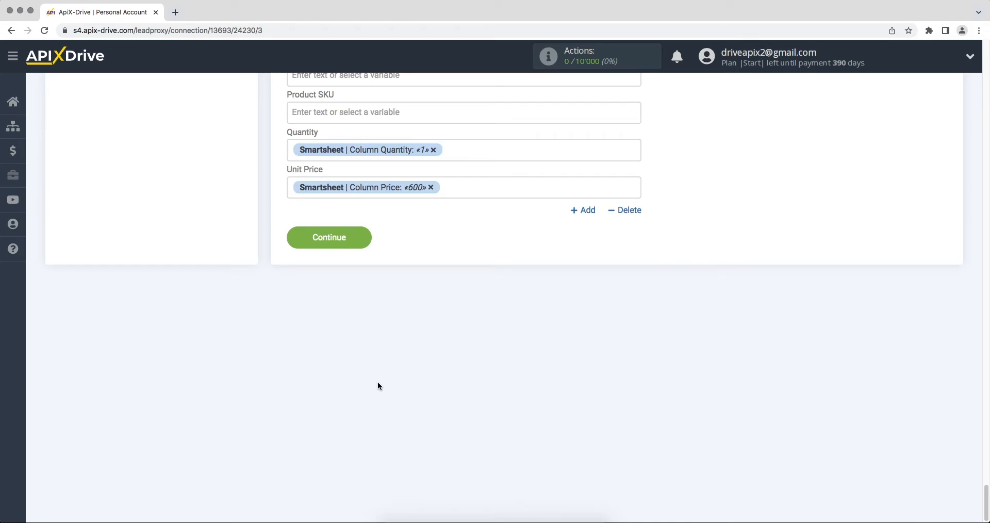
# Save the order field settings, review the sample order data and send the test data to Salesforce CRM.
pyautogui.click(292, 239)
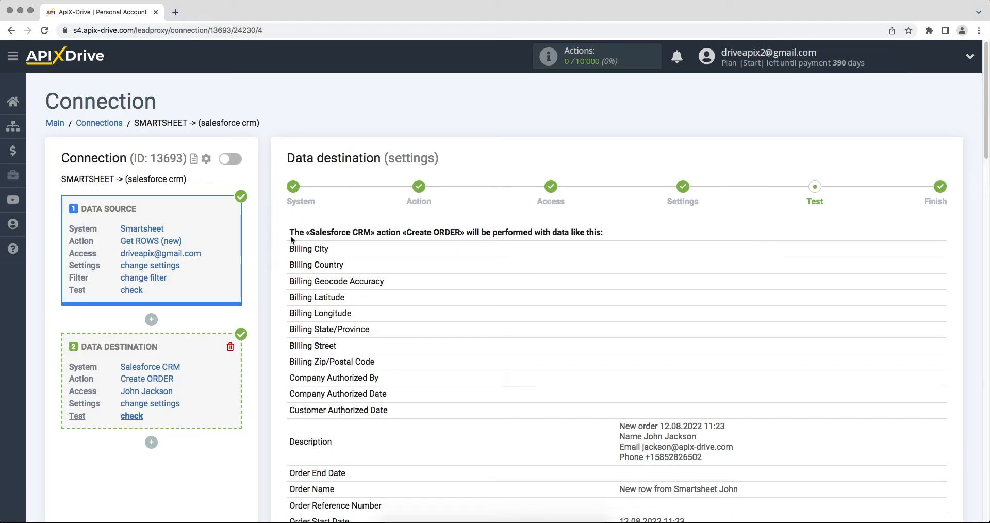
pyautogui.scroll(-10, 292, 239)
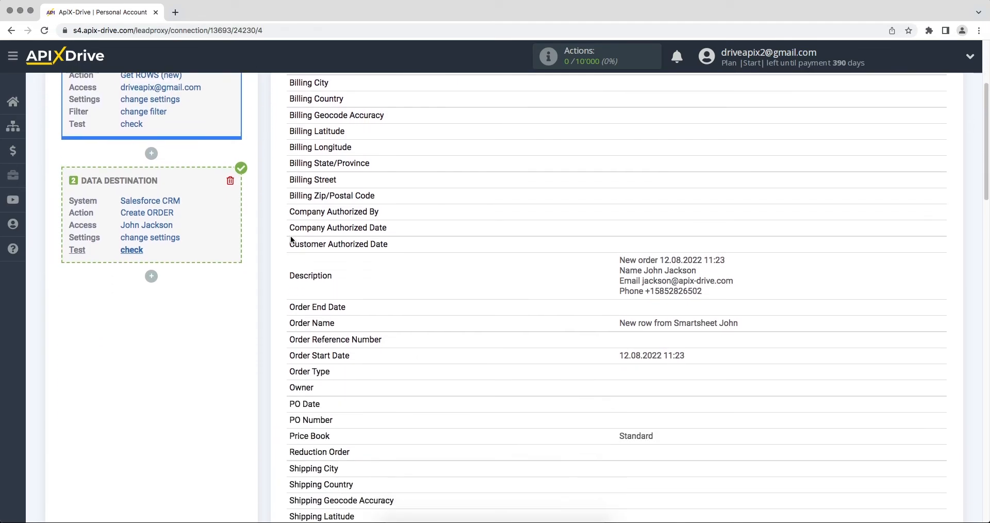
pyautogui.scroll(-14, 292, 239)
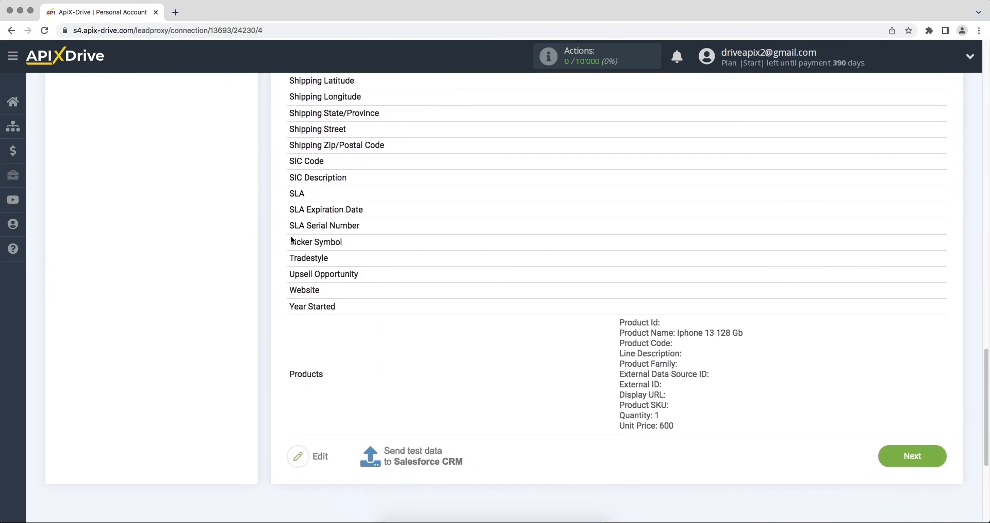
pyautogui.click(399, 453)
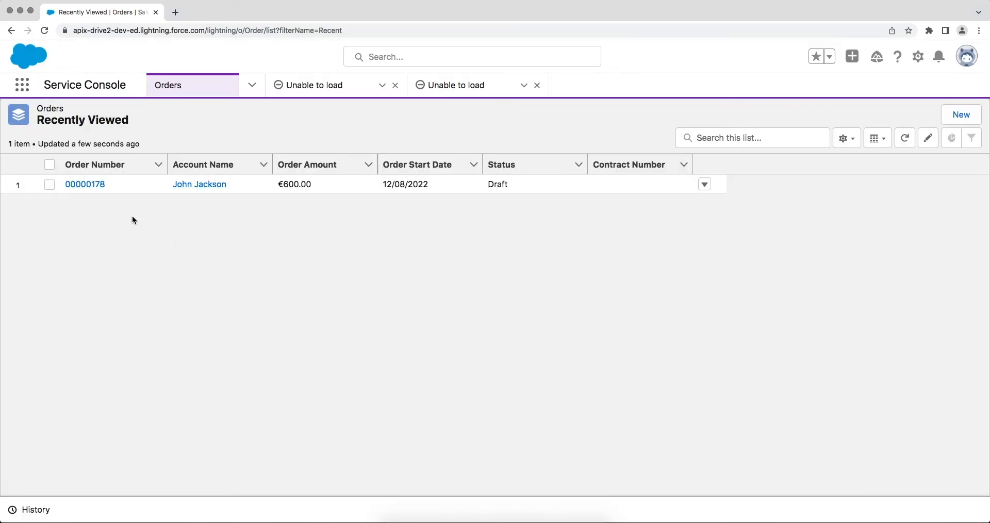
# Open the new test order in Salesforce and check its details.
pyautogui.click(101, 185)
pyautogui.click(112, 243)
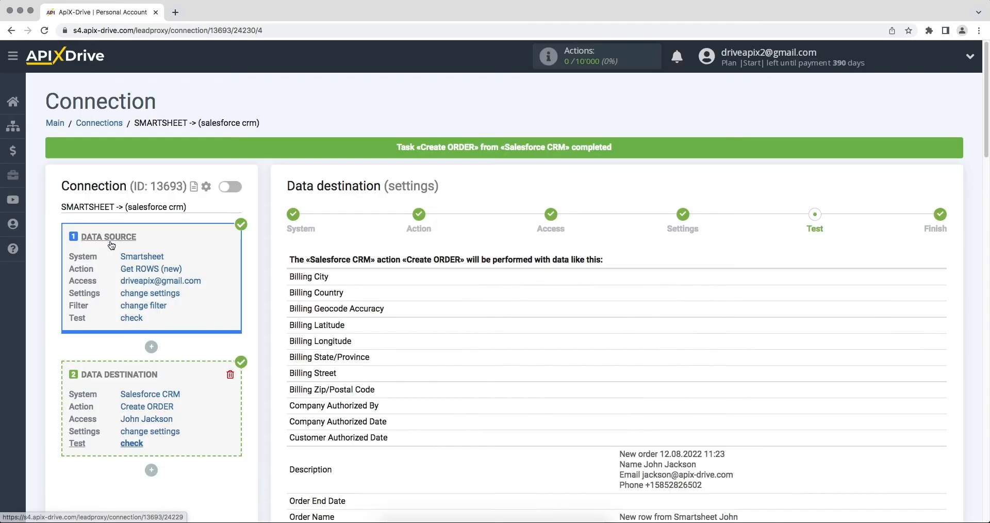
pyautogui.scroll(-15, 110, 244)
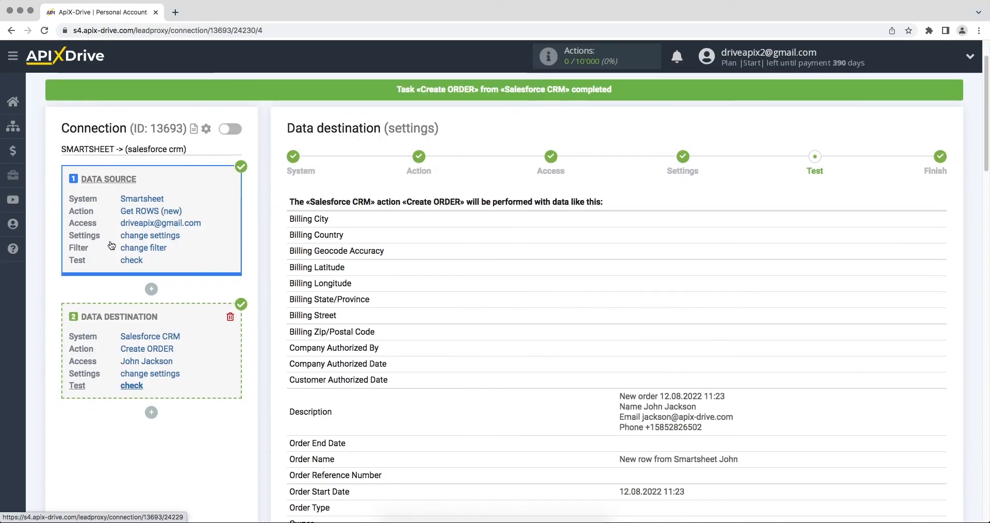
# Back in ApiX-Drive, proceed past the data destination test and enable automatic updates for the connection.
pyautogui.scroll(-9, 110, 243)
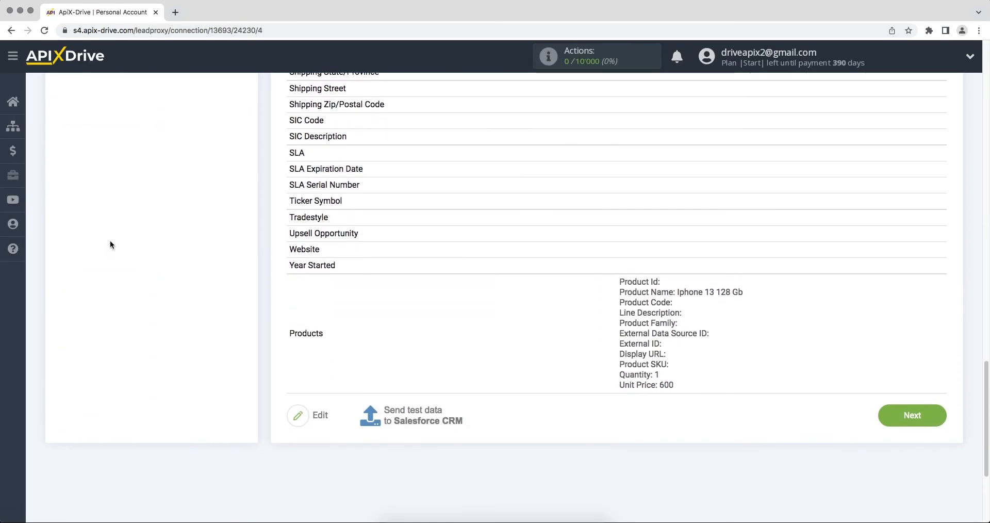
pyautogui.click(898, 418)
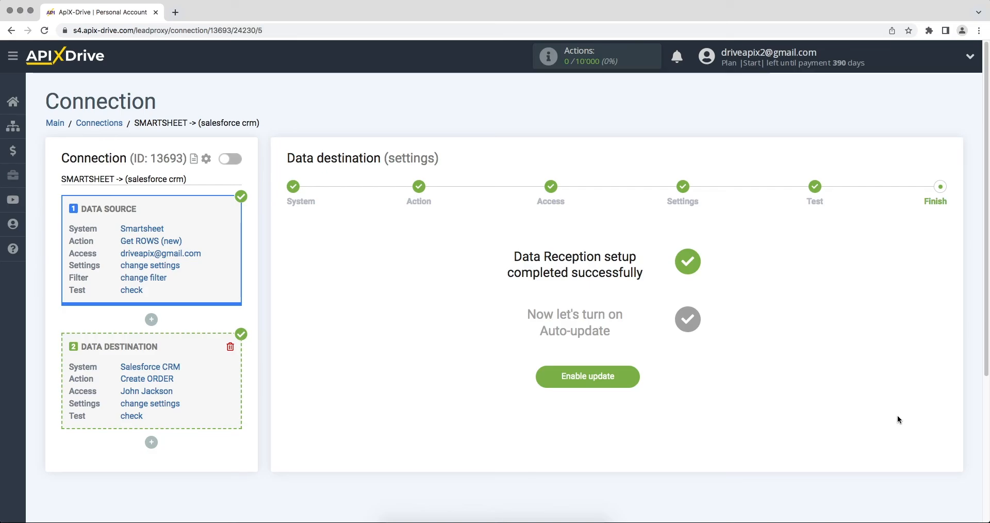
pyautogui.click(546, 381)
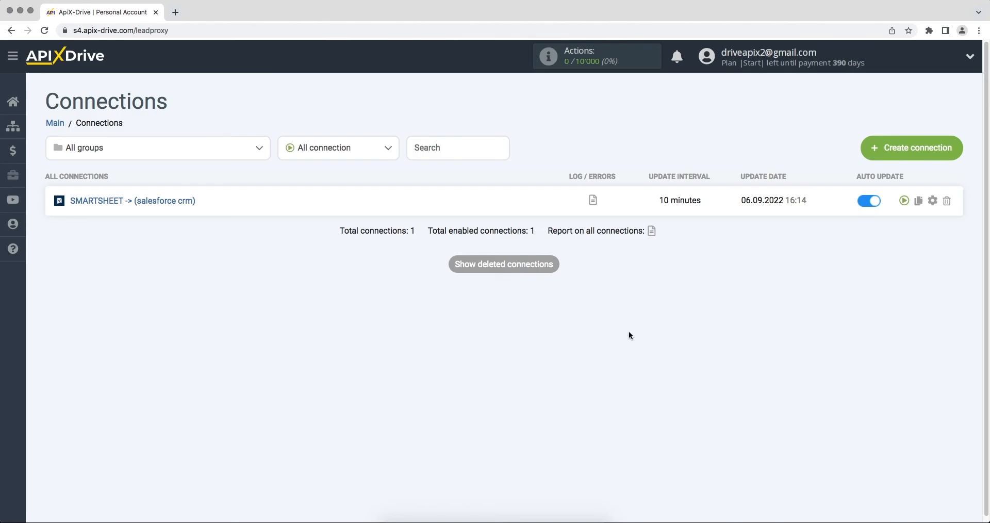
# Set the update interval of the Smartsheet to Salesforce CRM connection to 5 minutes.
pyautogui.click(934, 201)
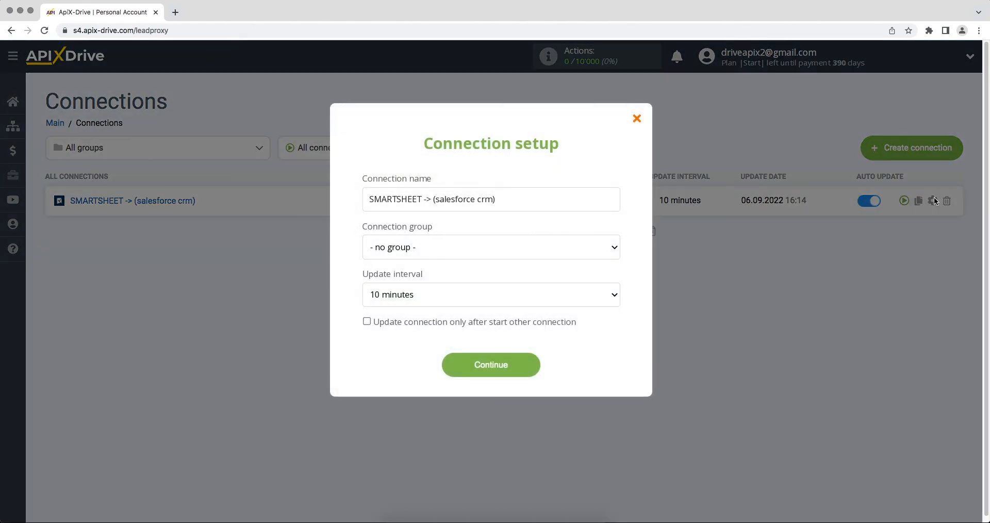
pyautogui.click(597, 293)
pyautogui.click(597, 283)
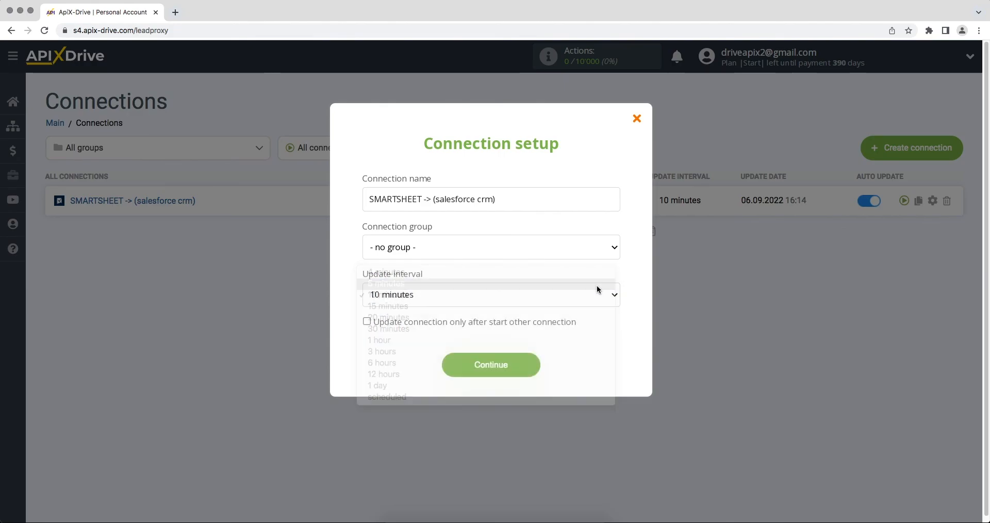
pyautogui.click(469, 366)
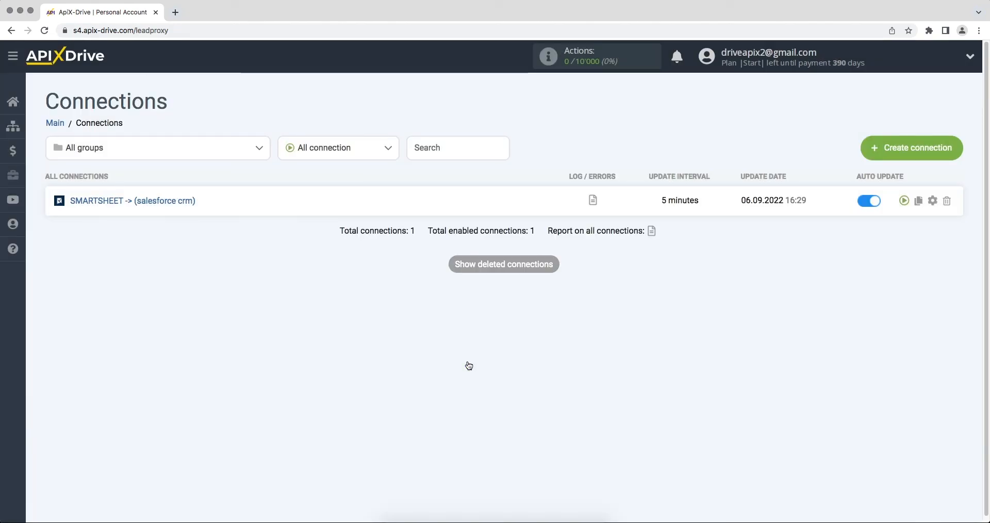